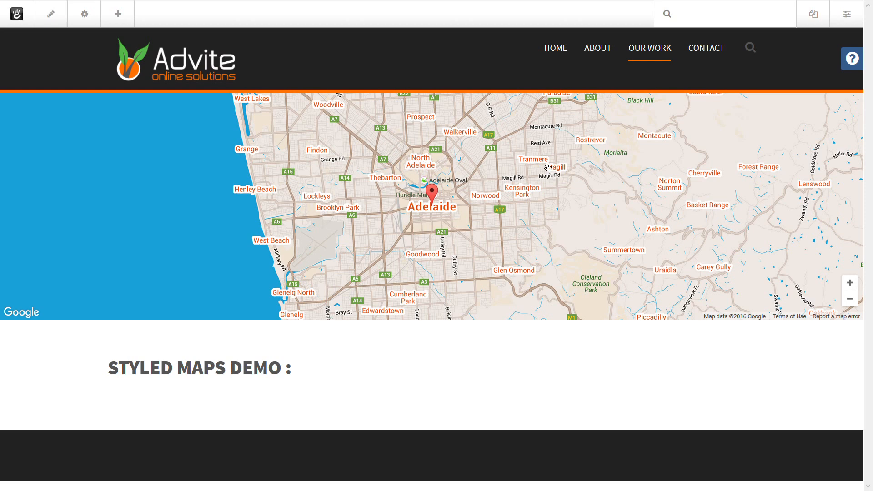
# - Add a Styled Maps block into the main area below the Styled Maps Demo heading
pyautogui.click(121, 20)
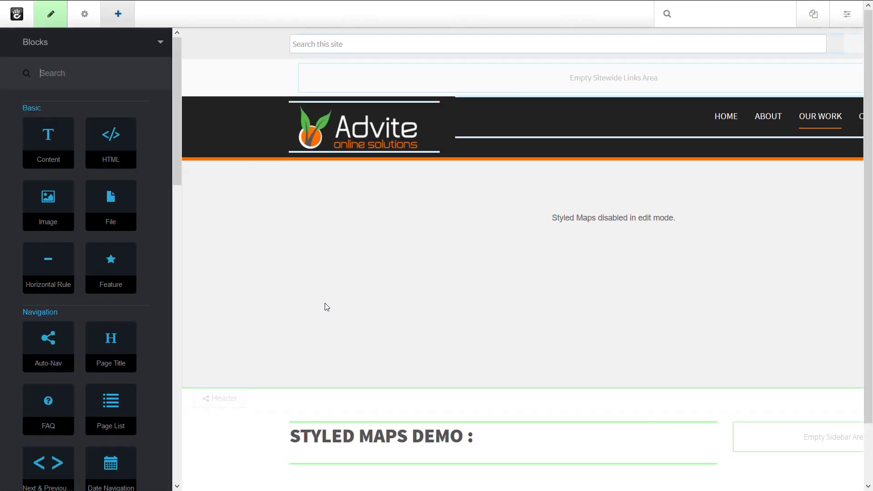
pyautogui.moveTo(176, 130); pyautogui.dragTo(181, 406)
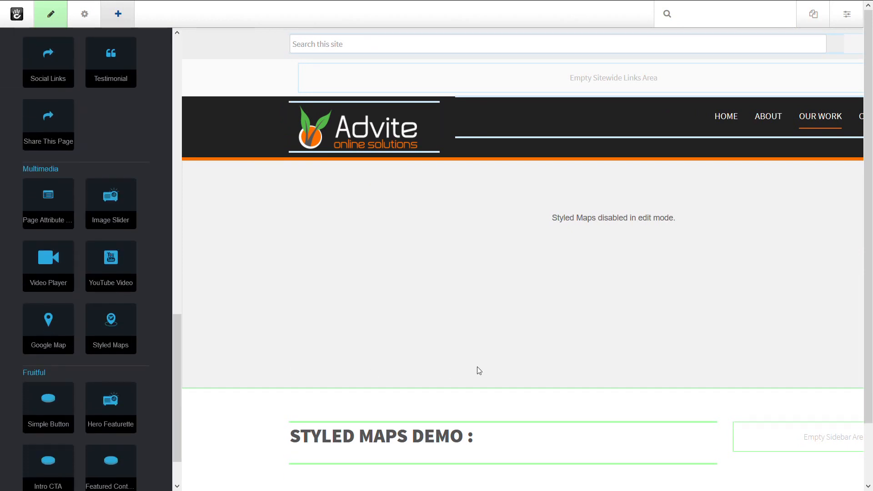
pyautogui.scroll(-2, 490, 370)
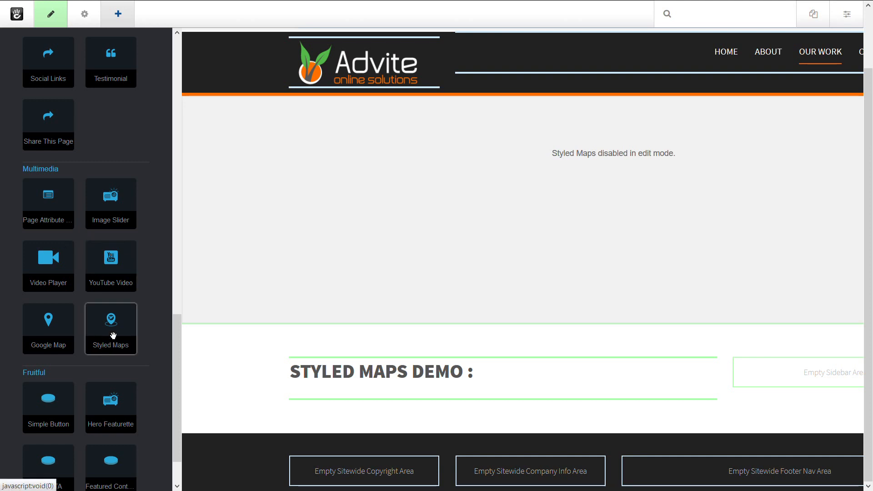
pyautogui.moveTo(113, 342); pyautogui.dragTo(384, 378)
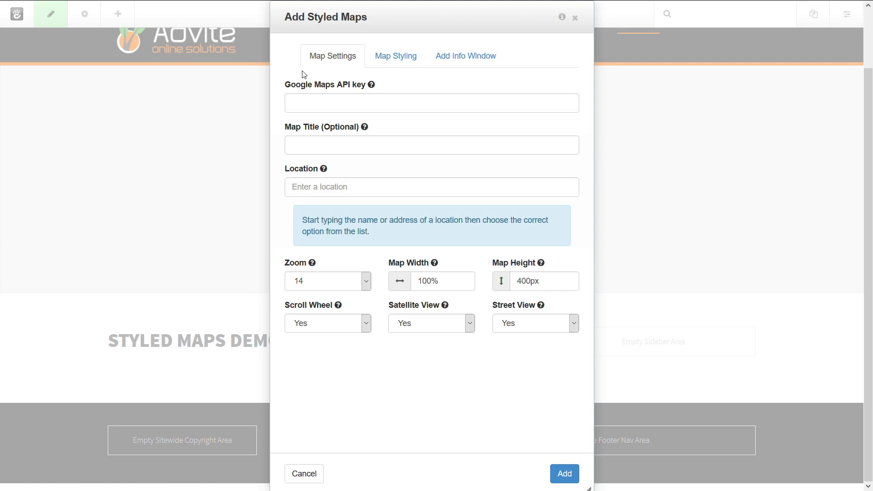
# - Paste the Google Maps API key and set the map title to My map
pyautogui.click(420, 103)
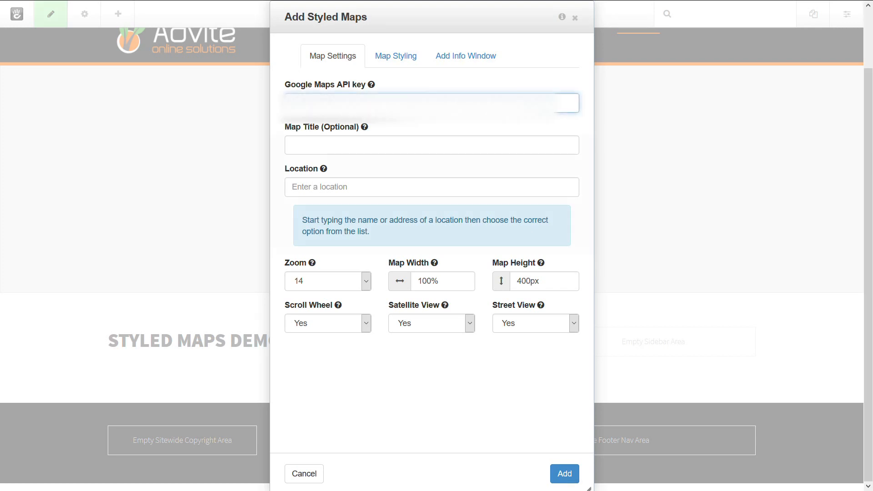
pyautogui.click(453, 153)
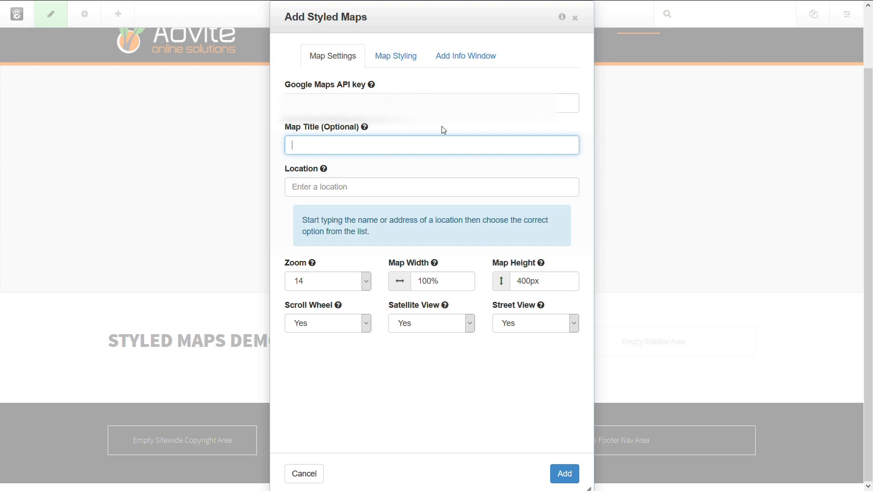
pyautogui.write('My map')
pyautogui.click(445, 130)
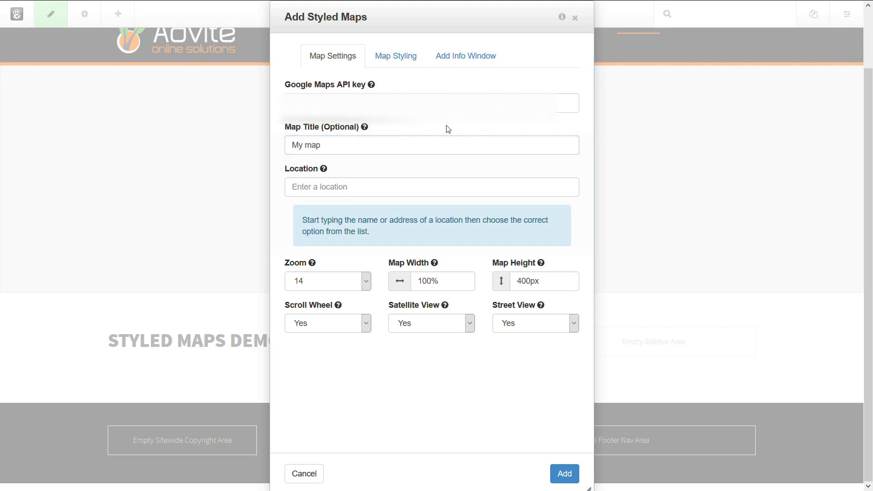
# - Set the map location to Adelaide, South Australia, Australia
pyautogui.click(349, 191)
pyautogui.write('adel')
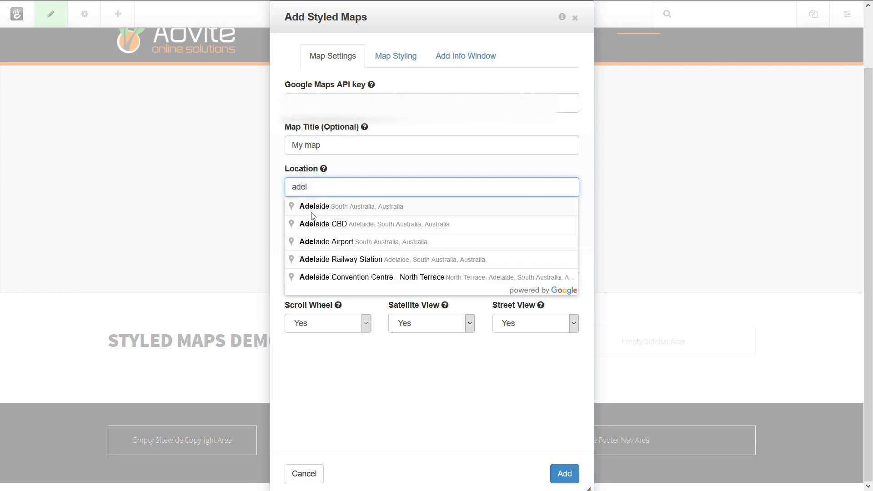
pyautogui.click(315, 207)
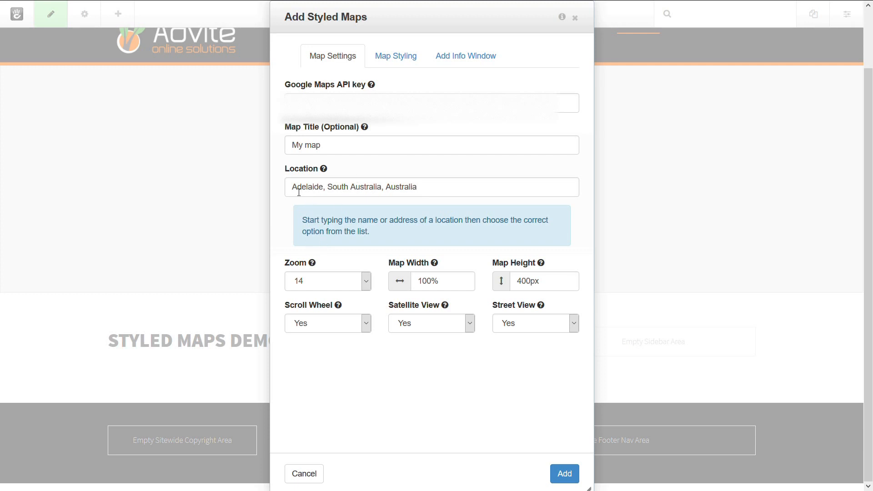
# - Try searching the location for 123, then reselect Adelaide, South Australia, Australia
pyautogui.moveTo(293, 188); pyautogui.dragTo(434, 187)
pyautogui.write('123')
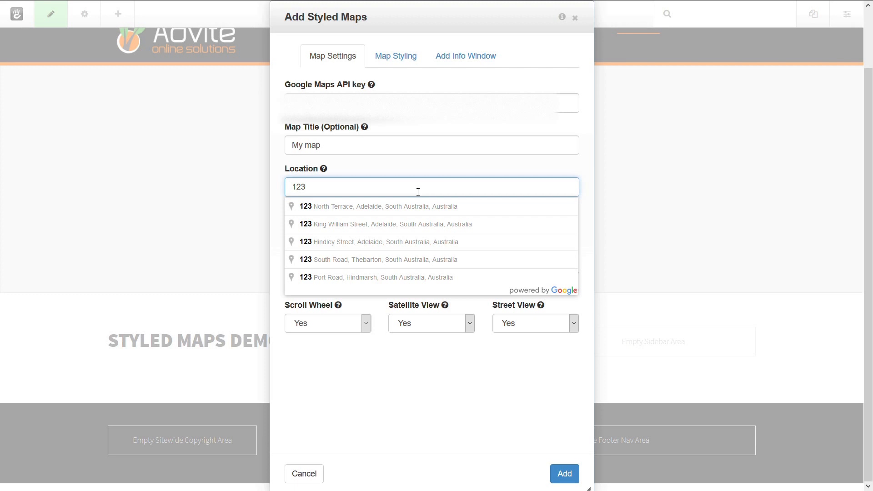
pyautogui.press('BackSpace')
pyautogui.press('BackSpace')
pyautogui.press('BackSpace')
pyautogui.write('ade')
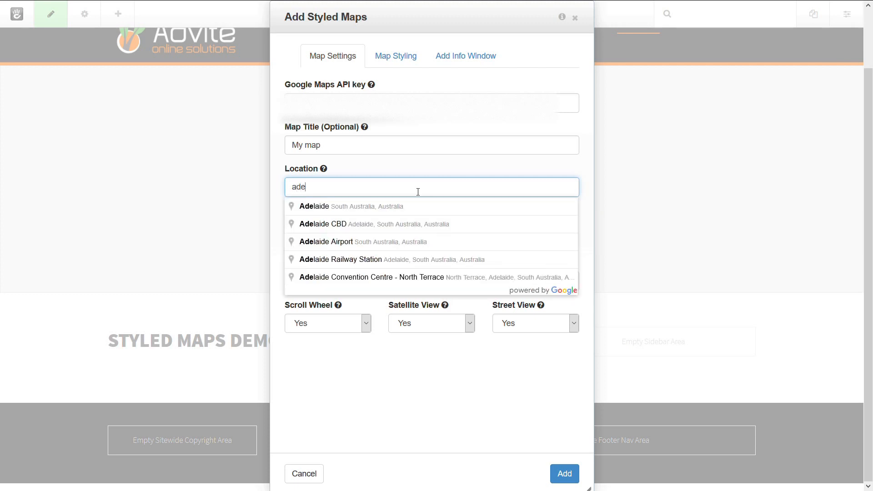
pyautogui.click(386, 204)
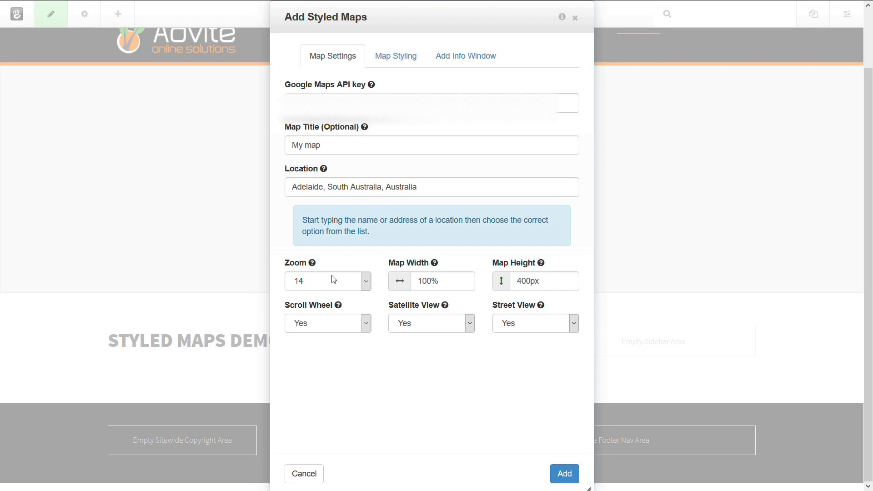
# - Set the map zoom level to 12
pyautogui.click(364, 284)
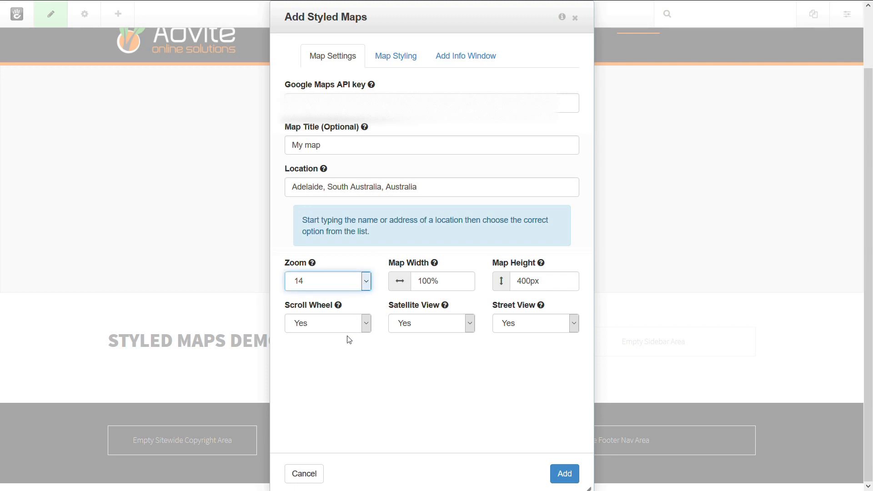
pyautogui.press('Up')
pyautogui.press('Up')
pyautogui.click(331, 269)
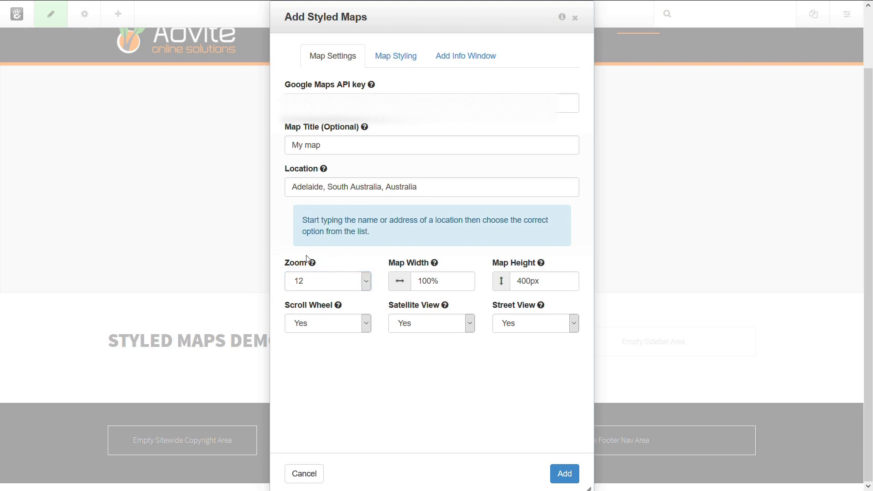
# - Set Scroll Wheel to No
pyautogui.moveTo(317, 265)
pyautogui.moveTo(543, 269)
pyautogui.click(365, 326)
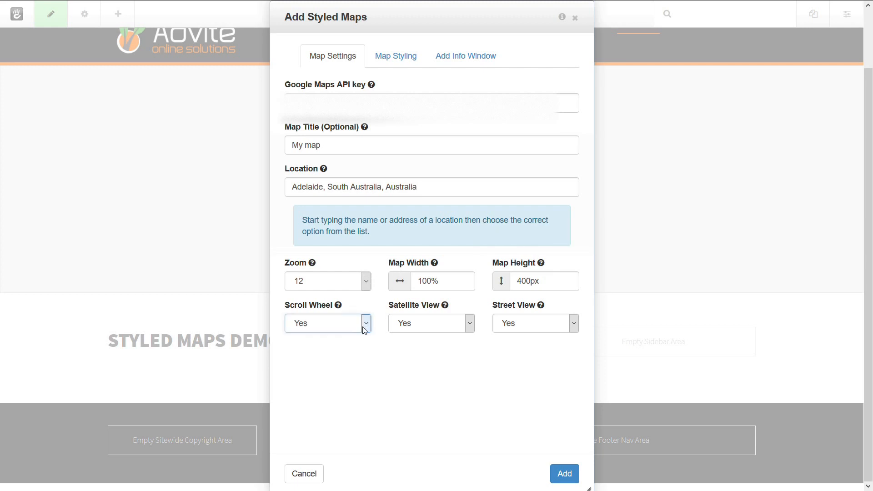
pyautogui.click(317, 352)
pyautogui.click(349, 379)
# - Try switching Satellite View to No and back to Yes
pyautogui.click(452, 328)
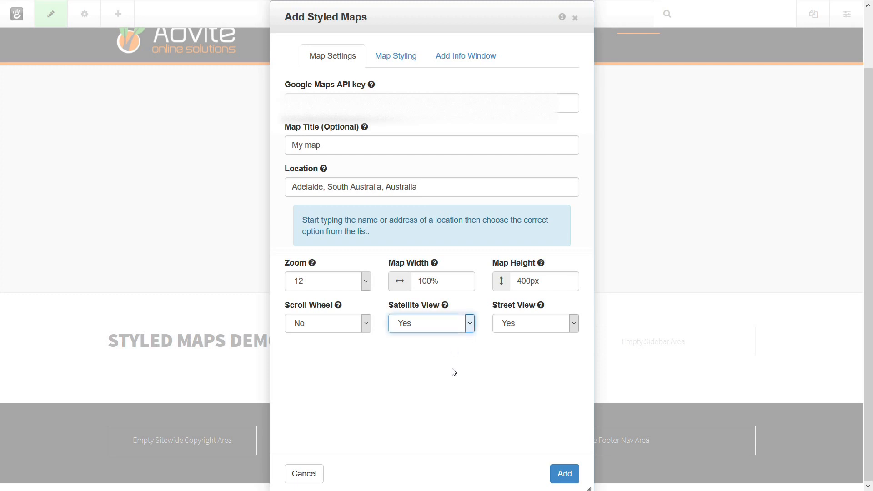
pyautogui.click(448, 356)
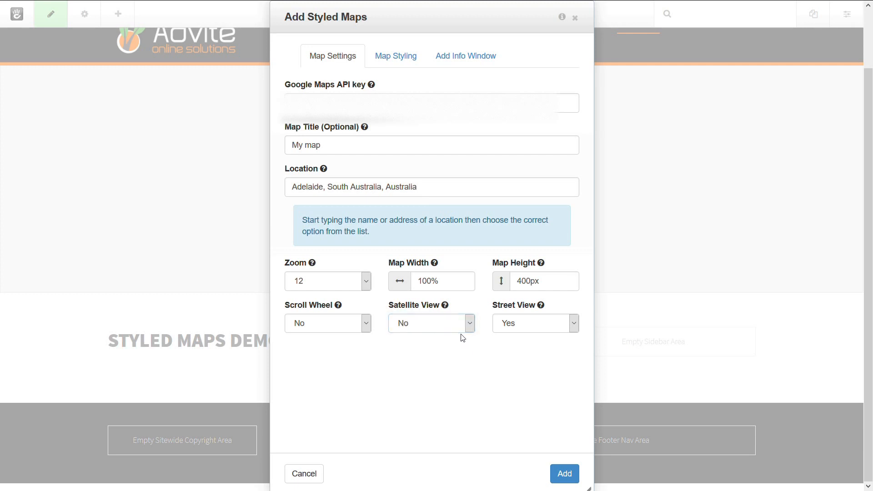
pyautogui.click(458, 326)
pyautogui.click(431, 337)
pyautogui.click(460, 365)
pyautogui.click(399, 55)
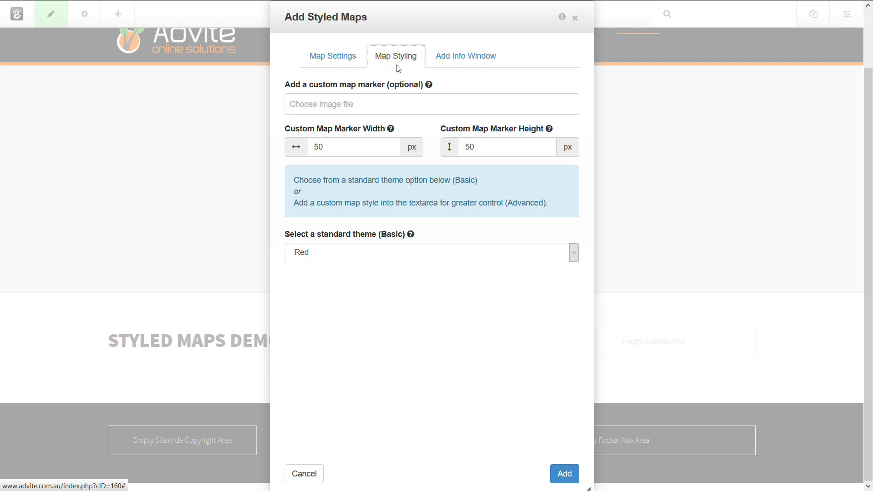
pyautogui.click(313, 105)
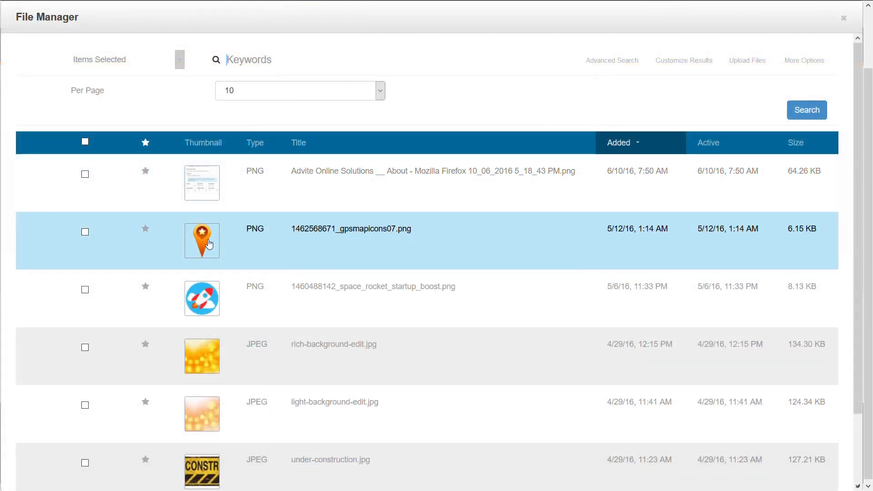
pyautogui.click(210, 242)
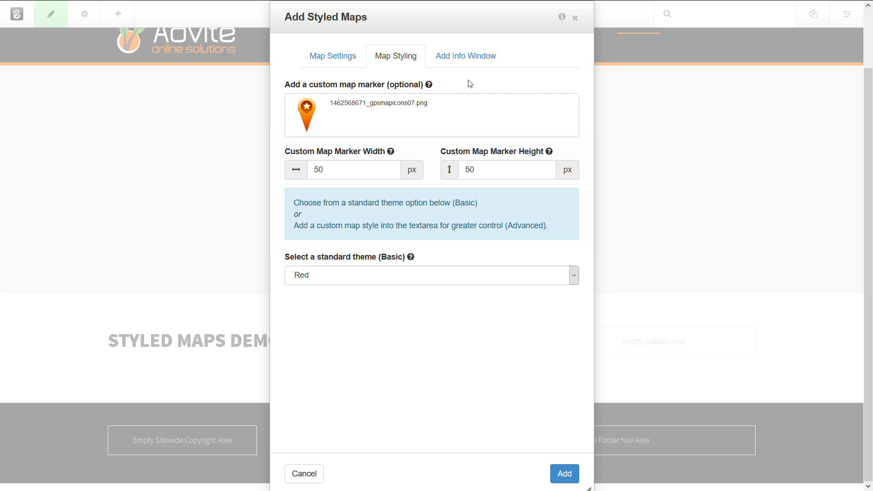
# - Inspect the custom marker width and height fields
pyautogui.doubleClick(318, 172)
pyautogui.doubleClick(478, 171)
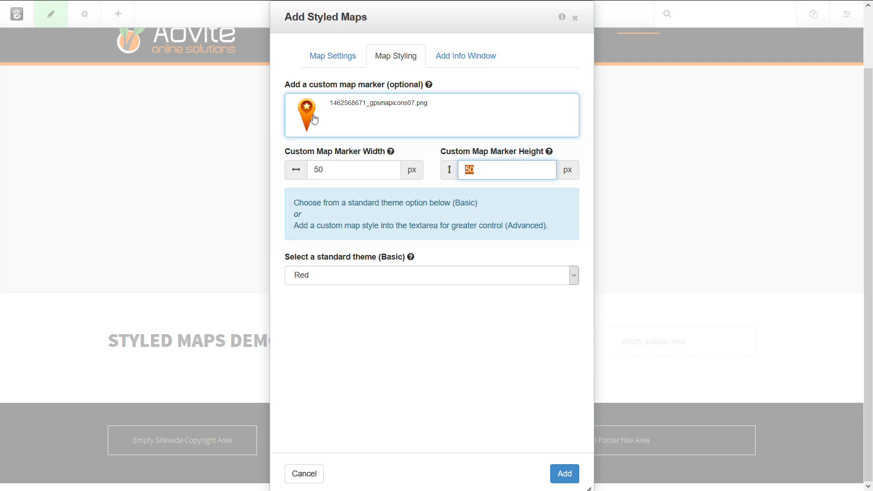
pyautogui.click(426, 157)
pyautogui.doubleClick(340, 170)
pyautogui.click(394, 170)
pyautogui.press('Tab')
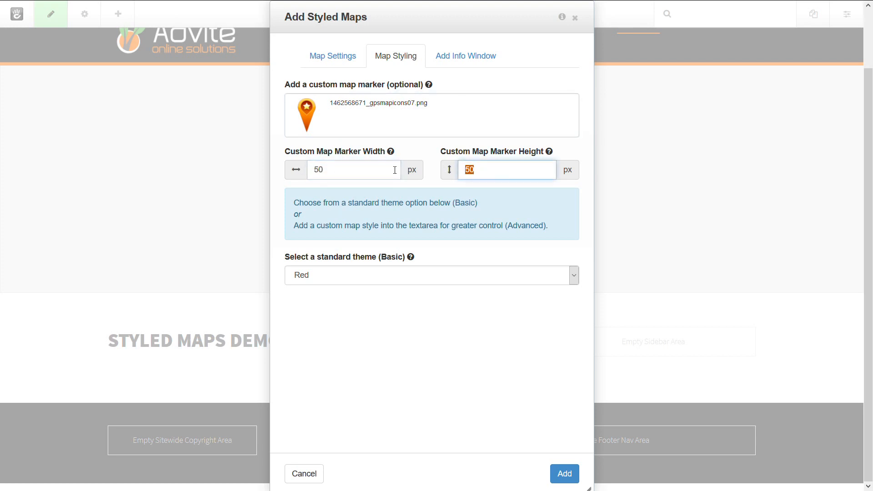
pyautogui.click(413, 153)
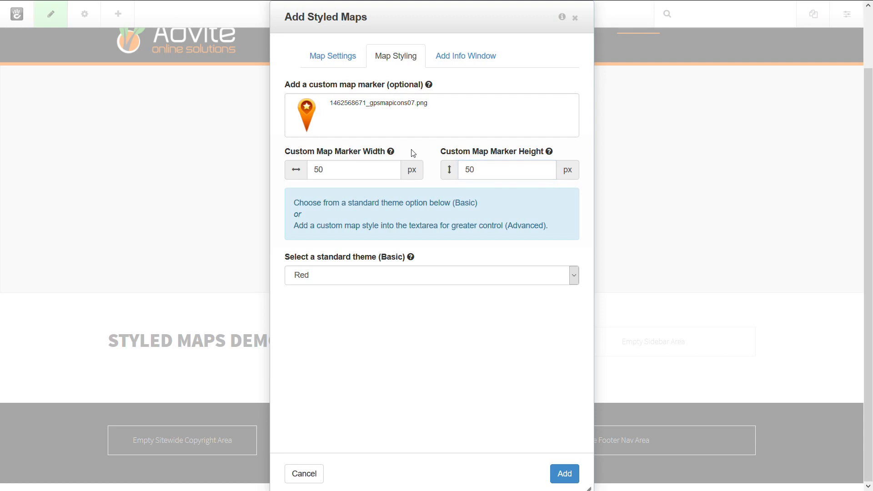
pyautogui.doubleClick(341, 171)
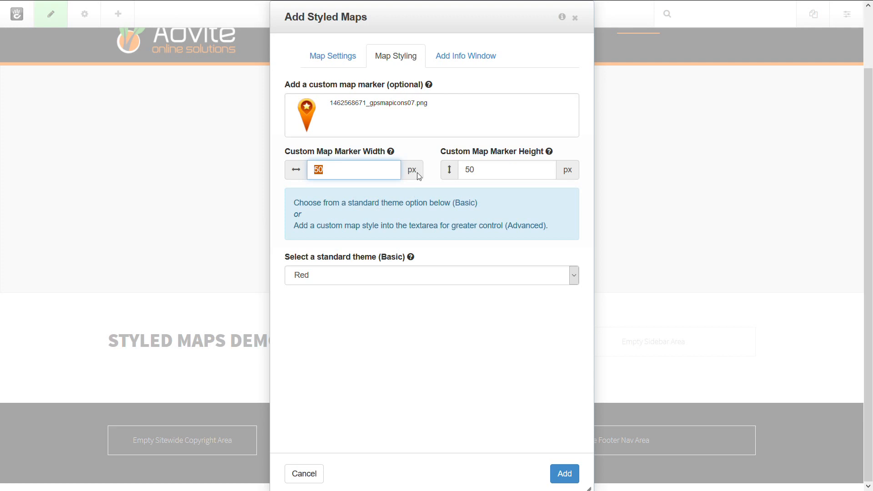
pyautogui.click(367, 218)
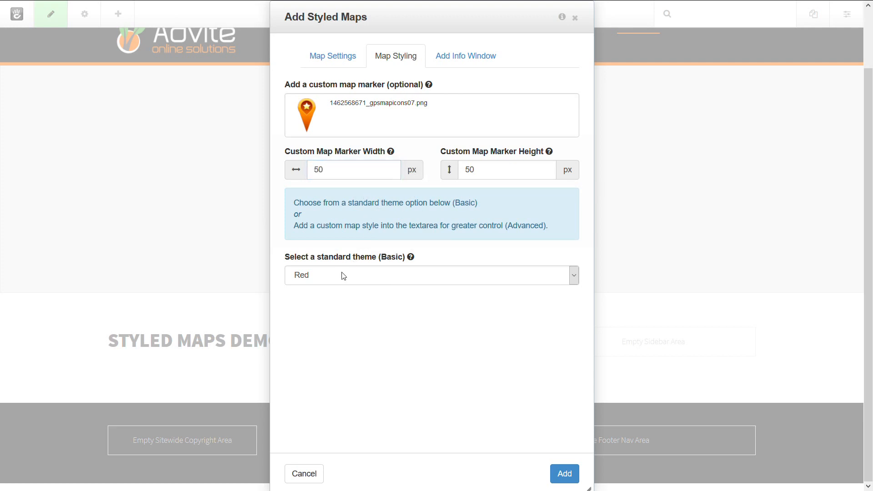
# - Set the standard map theme to Blue and add the block to the page
pyautogui.click(360, 277)
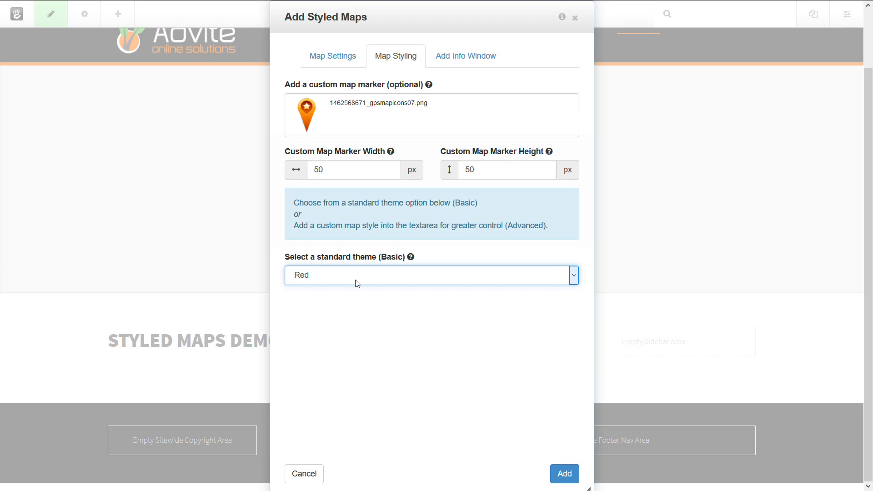
pyautogui.click(347, 377)
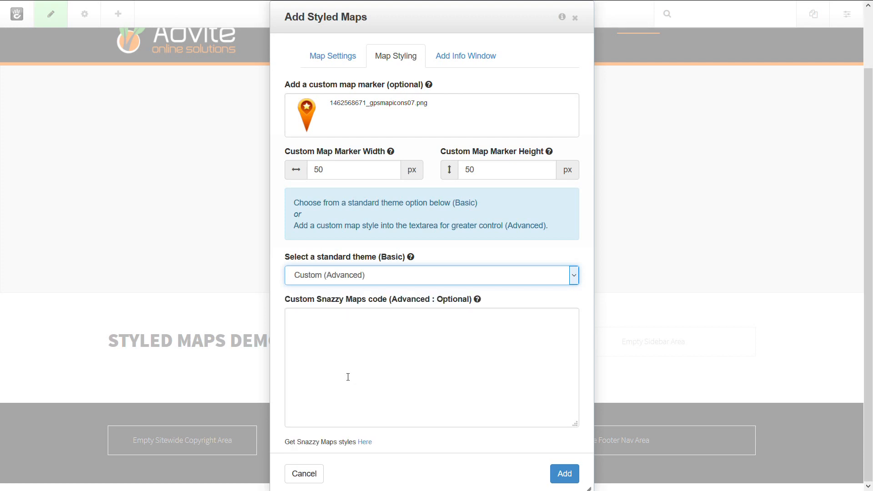
pyautogui.click(363, 301)
pyautogui.click(351, 273)
pyautogui.click(337, 292)
pyautogui.click(347, 273)
pyautogui.click(314, 323)
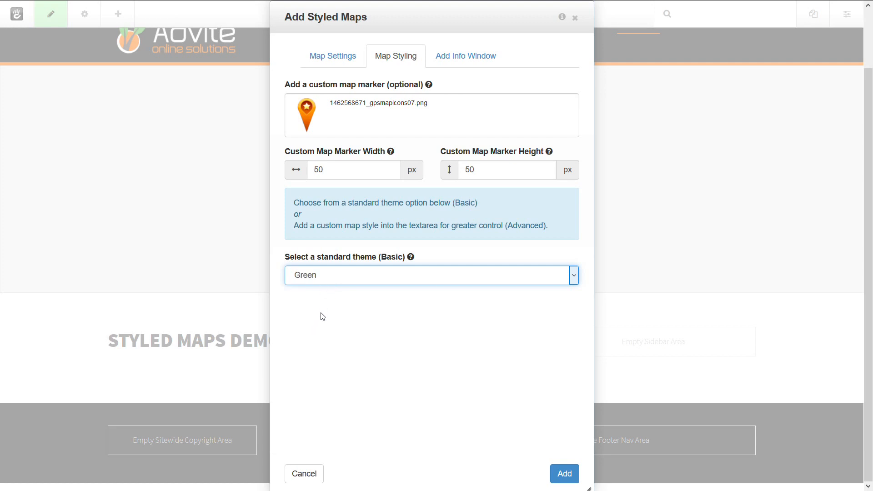
pyautogui.click(319, 309)
pyautogui.click(305, 363)
pyautogui.click(346, 283)
pyautogui.click(342, 376)
pyautogui.click(565, 474)
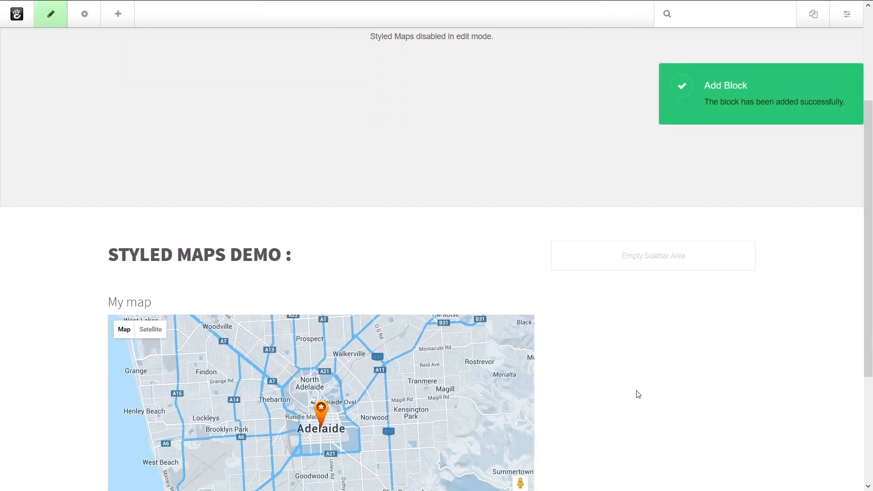
# - Edit the Styled Maps block and switch its standard theme to Custom (Advanced)
pyautogui.scroll(-1, 636, 395)
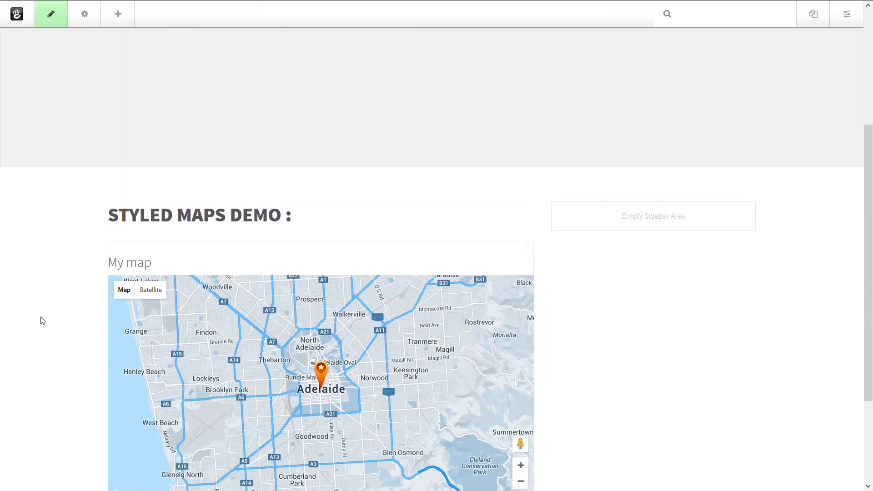
pyautogui.scroll(-3, 66, 302)
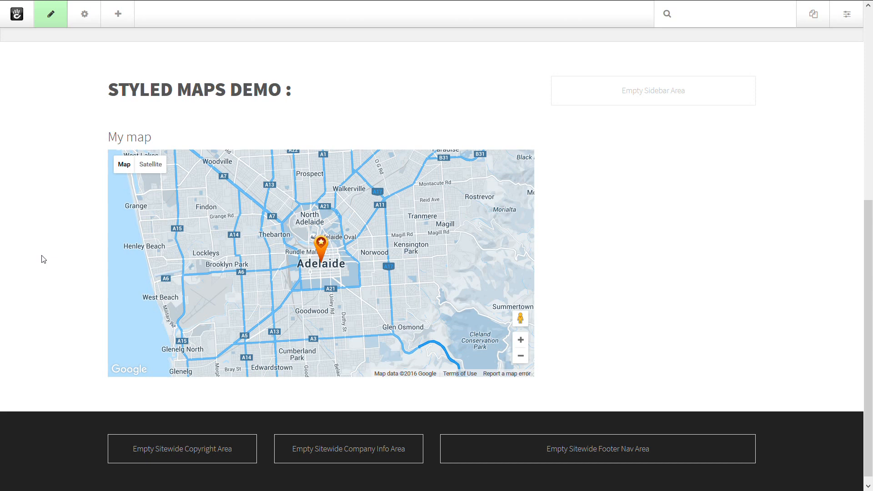
pyautogui.click(236, 245)
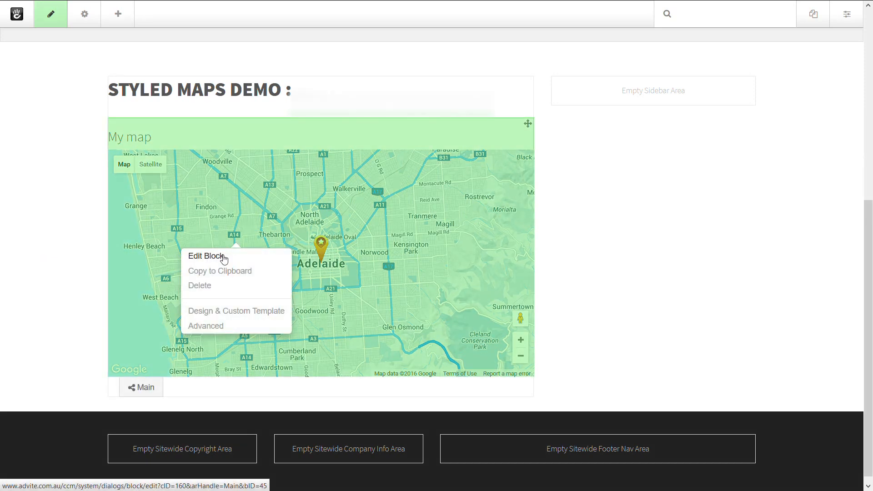
pyautogui.click(223, 257)
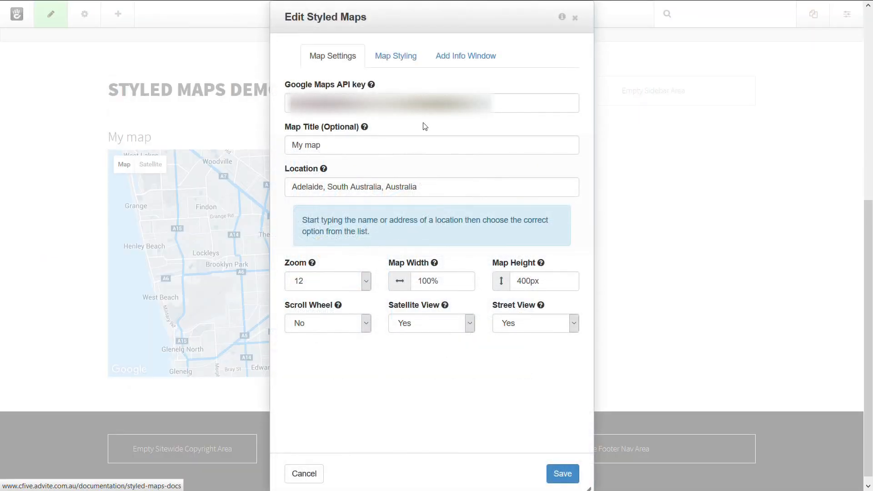
pyautogui.click(402, 55)
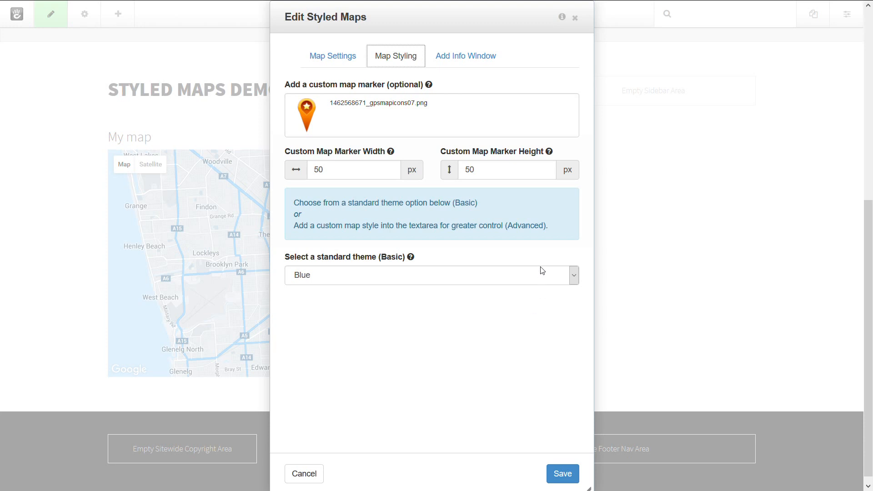
pyautogui.click(533, 279)
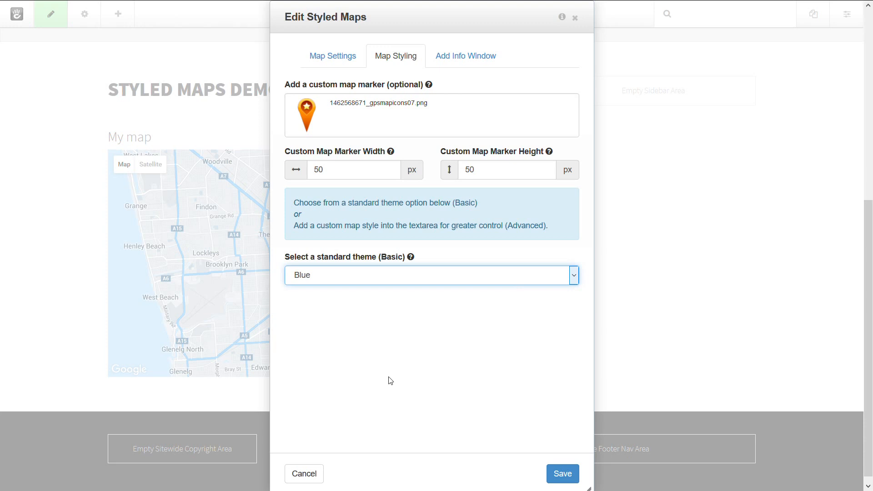
pyautogui.click(347, 375)
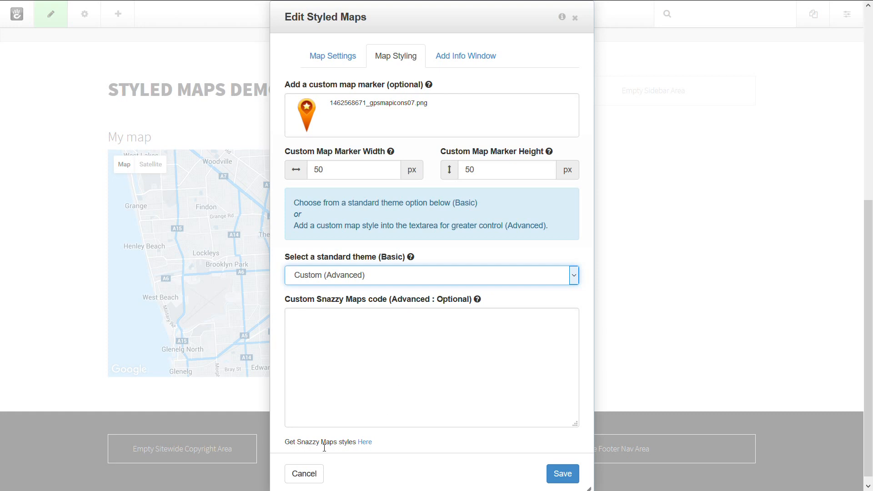
# - Open the Snazzy Maps styles site and filter the styles by the colour Orange
pyautogui.click(365, 442)
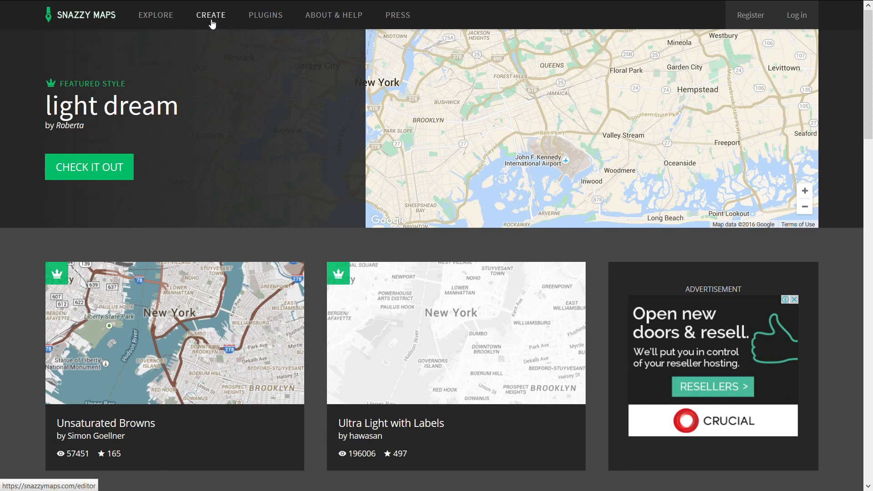
pyautogui.click(161, 20)
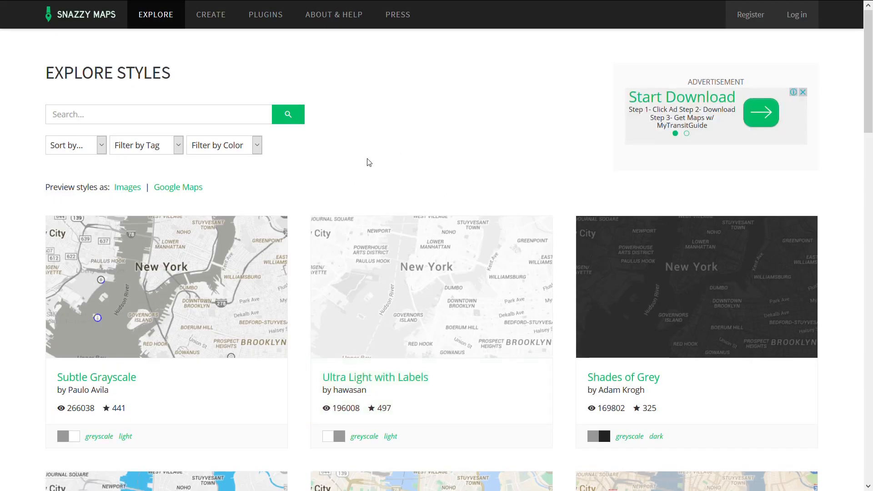
pyautogui.scroll(-15, 367, 162)
pyautogui.scroll(15, 232, 211)
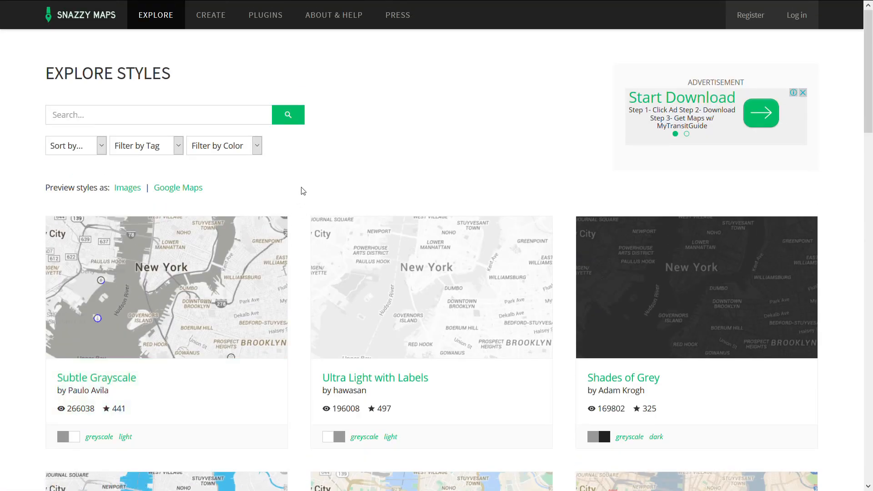
pyautogui.click(257, 145)
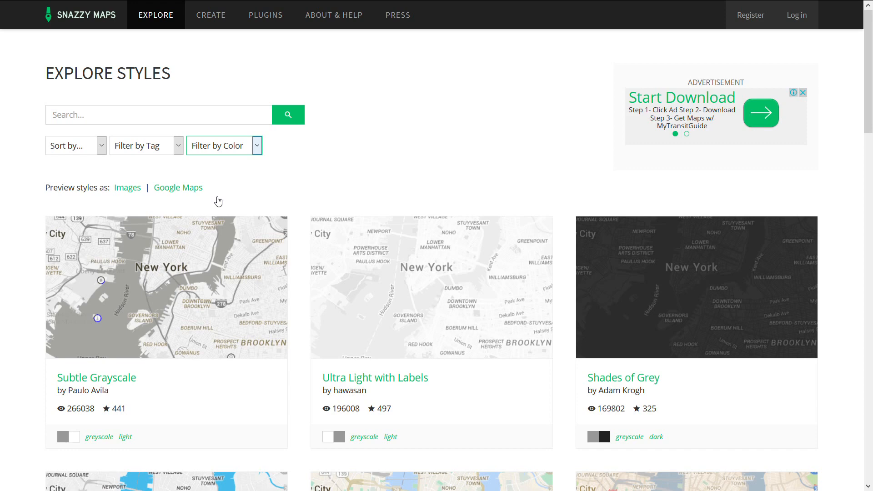
pyautogui.click(213, 233)
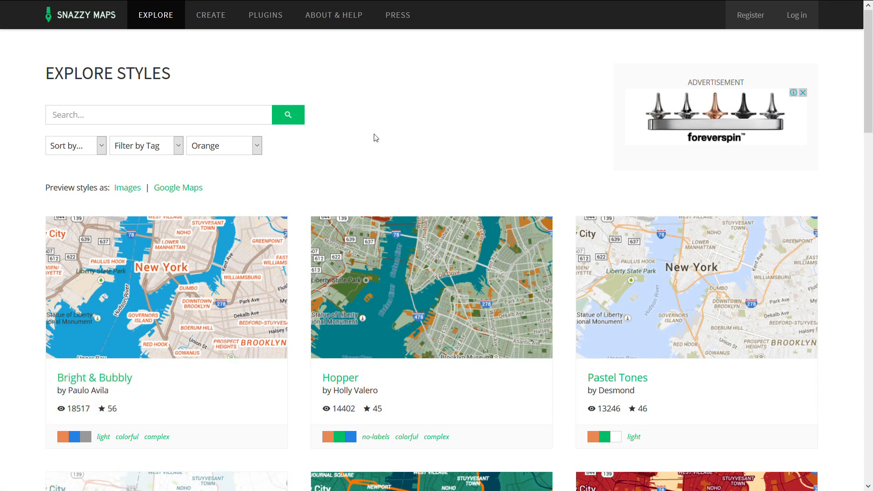
# - Open the Bright & Bubbly style and copy its JavaScript style array to the clipboard
pyautogui.click(255, 260)
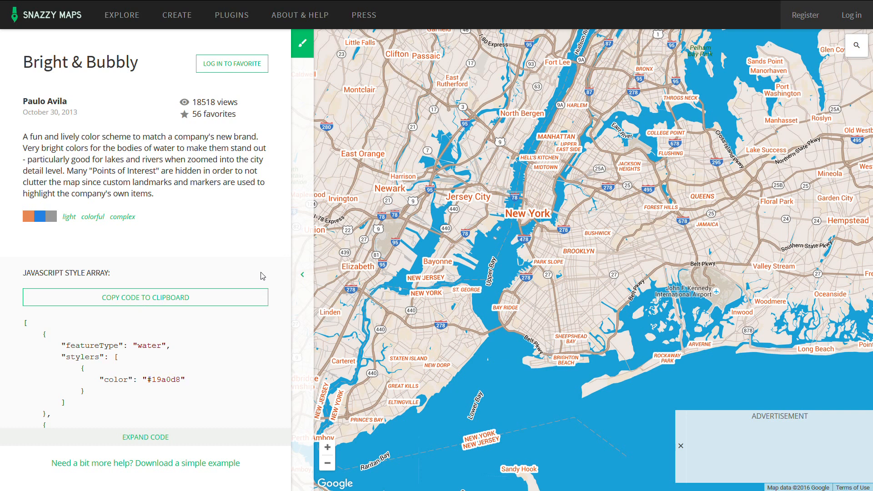
pyautogui.click(153, 304)
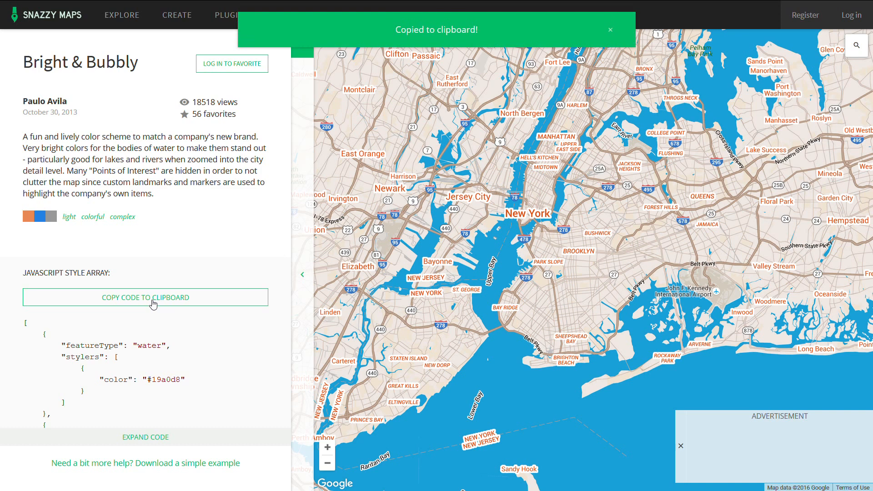
pyautogui.click(141, 440)
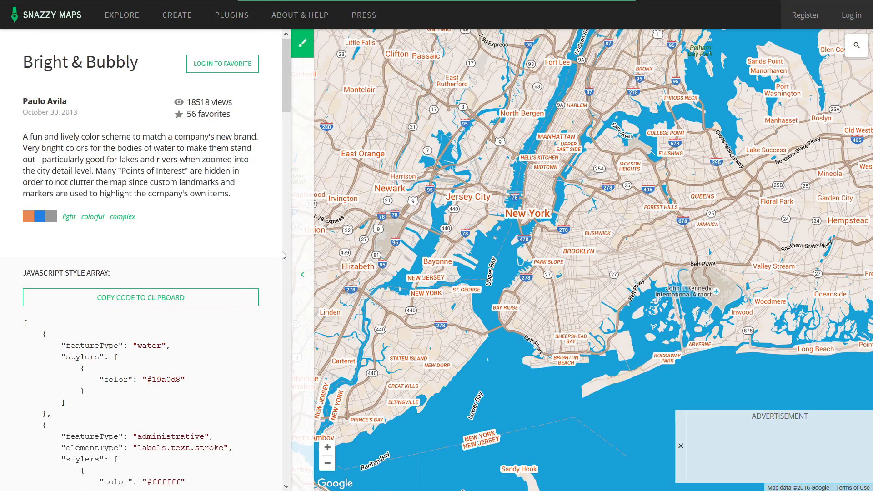
pyautogui.scroll(-4, 273, 259)
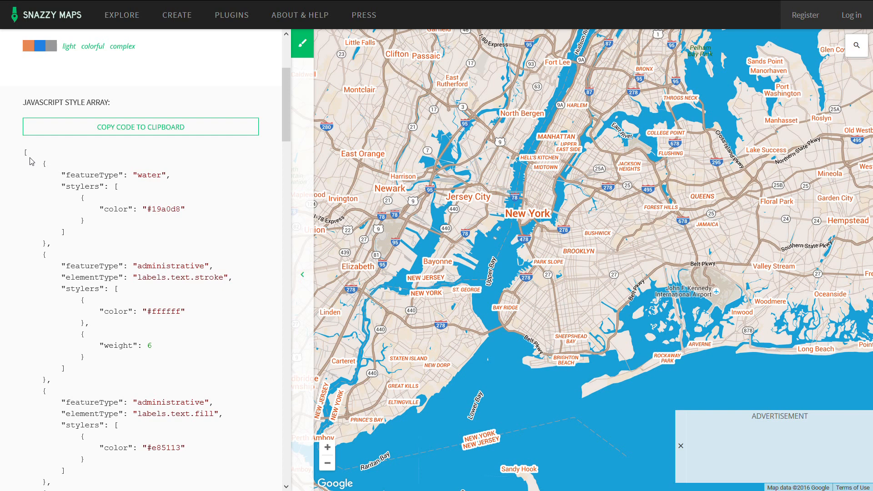
pyautogui.moveTo(25, 153); pyautogui.dragTo(34, 414)
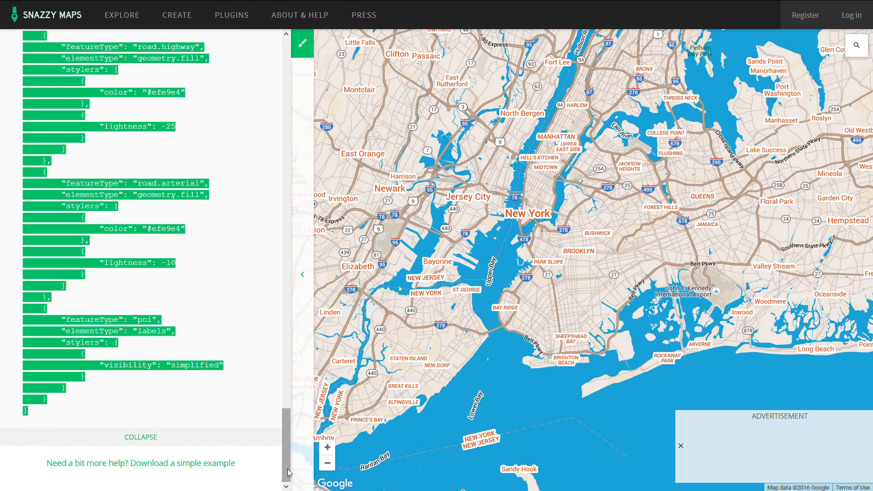
pyautogui.moveTo(285, 458); pyautogui.dragTo(290, 77)
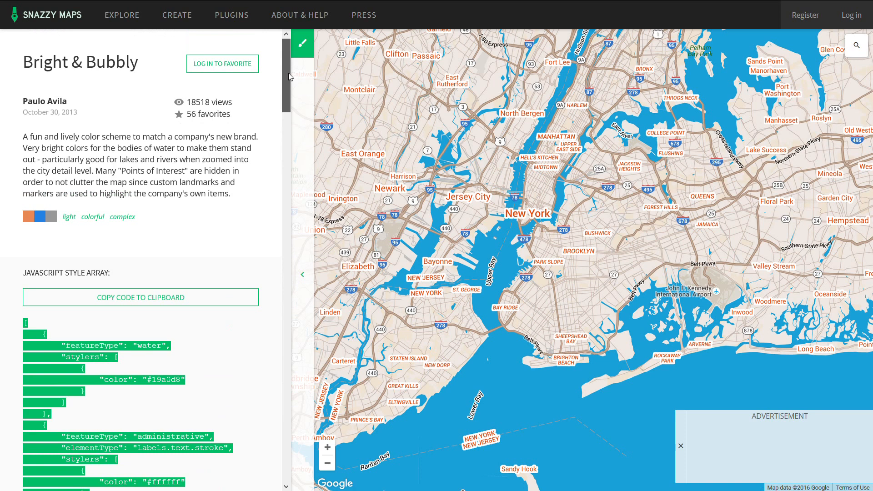
pyautogui.scroll(-2, 236, 205)
pyautogui.click(229, 196)
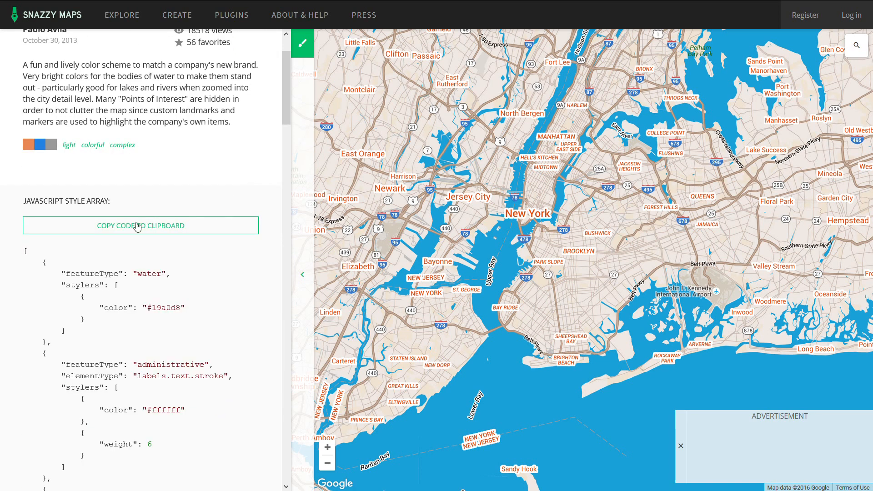
pyautogui.click(138, 226)
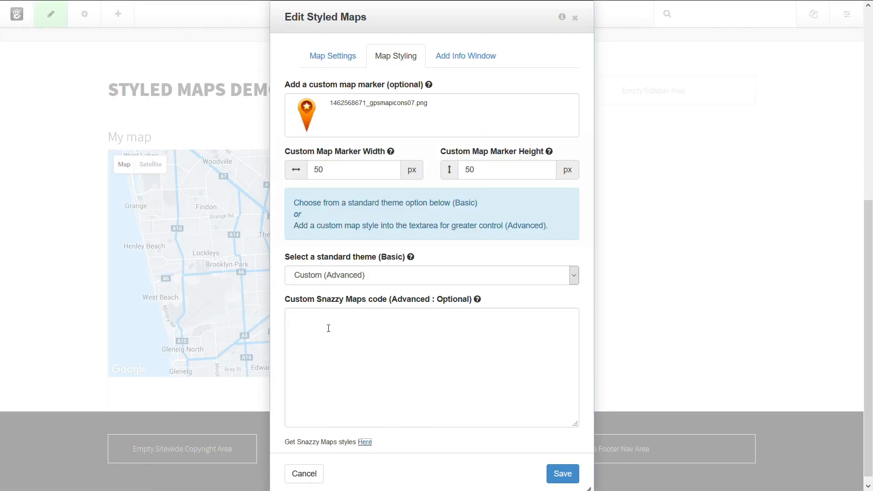
# - Paste the copied style code into the Custom Snazzy Maps code field and save the block
pyautogui.click(368, 332)
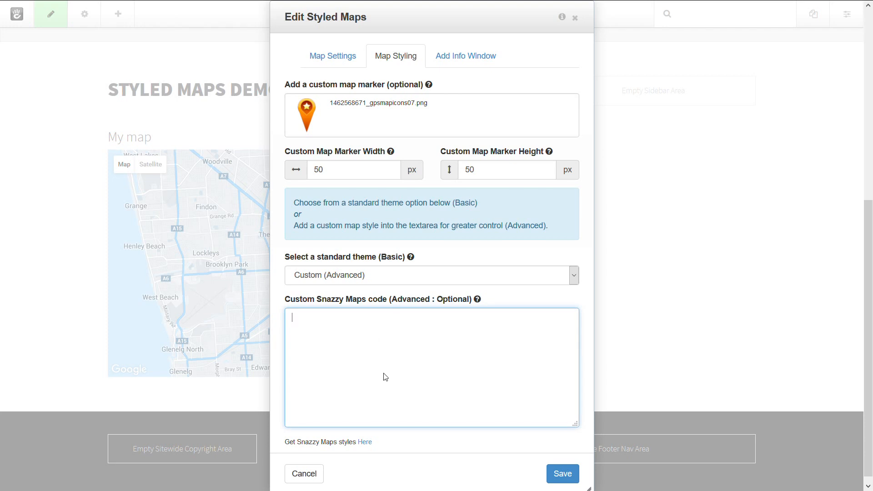
pyautogui.hotkey('ctrl', 'v')
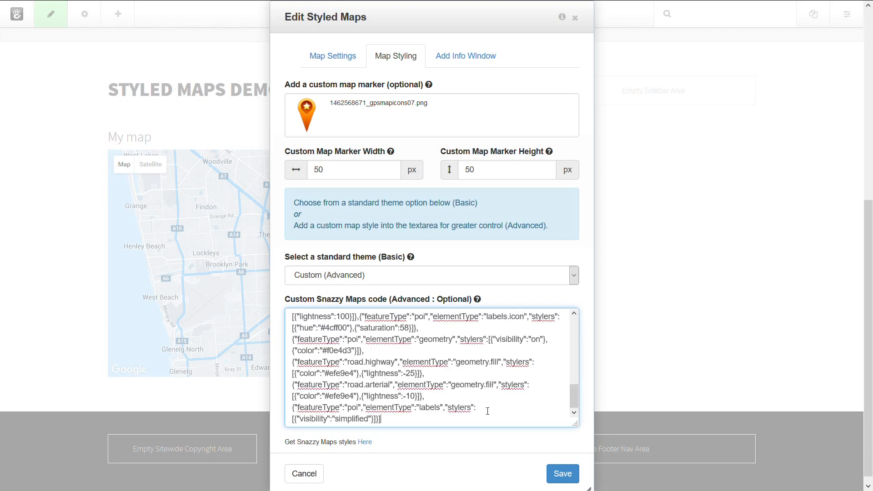
pyautogui.click(564, 474)
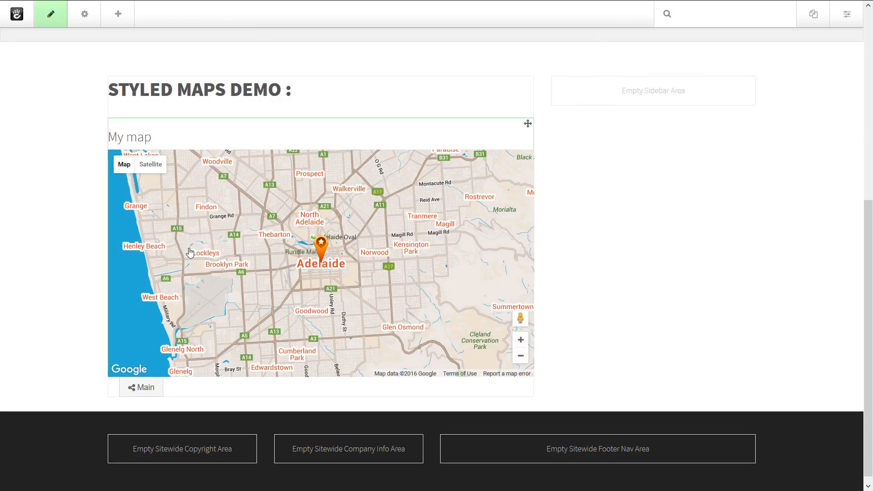
# - Reopen the map block's styling and copy the Unsaturated Browns style code from Snazzy Maps
pyautogui.click(407, 282)
pyautogui.click(384, 294)
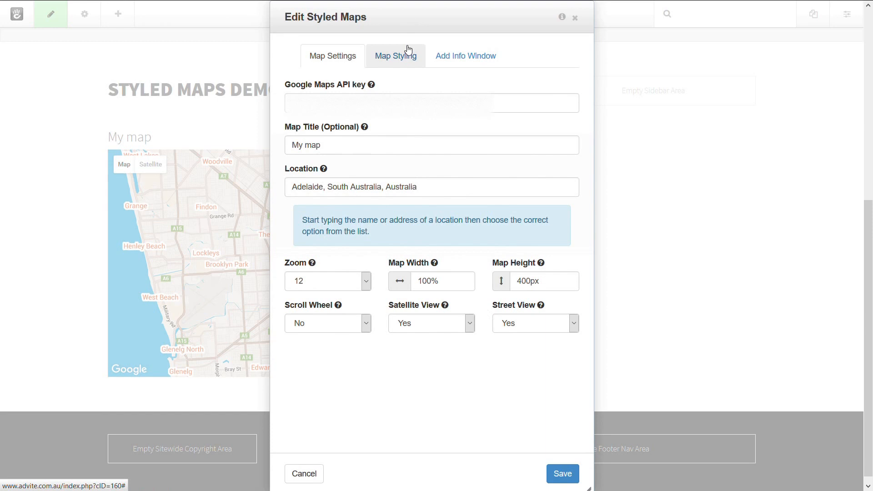
pyautogui.click(400, 54)
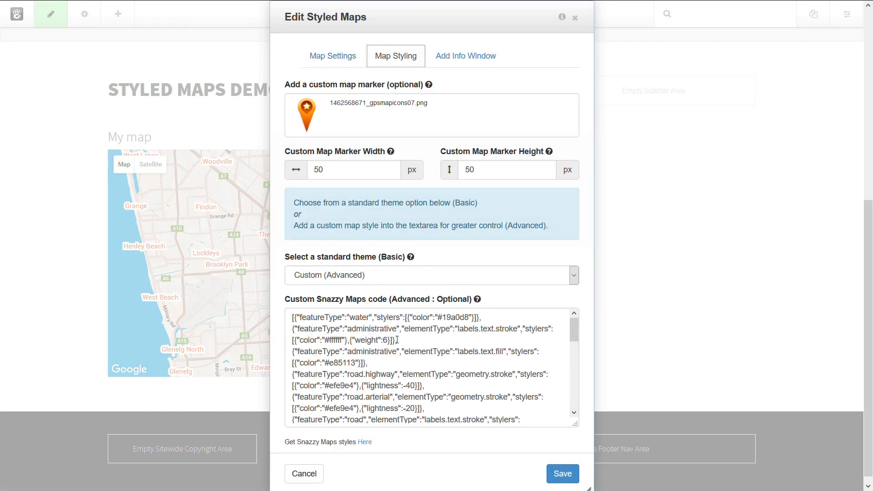
pyautogui.click(365, 442)
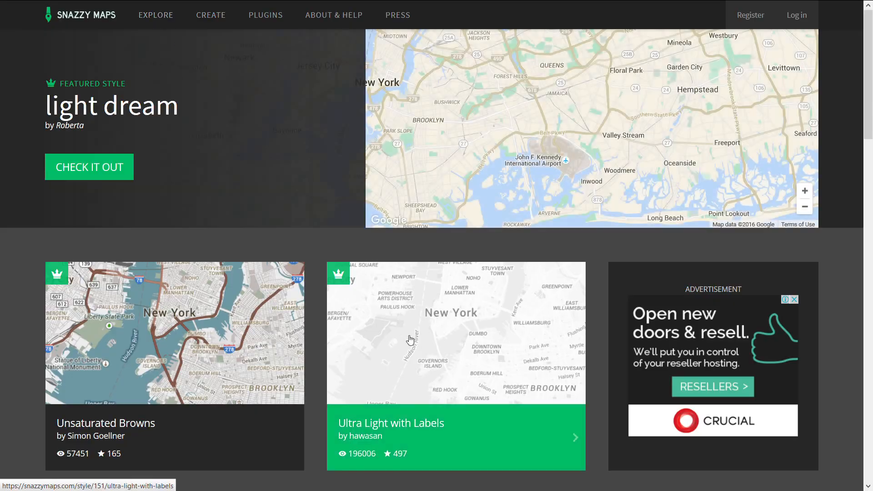
pyautogui.scroll(-8, 233, 252)
pyautogui.scroll(4, 233, 253)
pyautogui.click(345, 248)
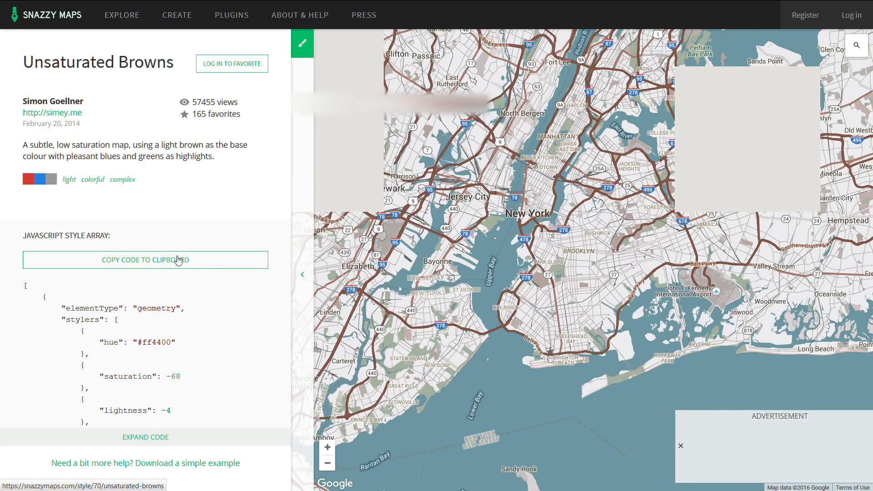
pyautogui.click(178, 260)
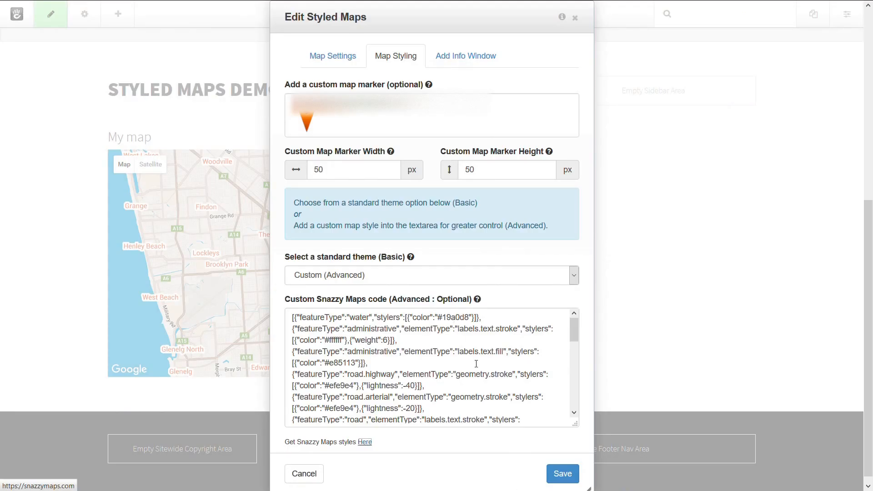
# - Replace the custom Snazzy Maps code with the Unsaturated Browns code and save the block
pyautogui.click(525, 421)
pyautogui.hotkey('ctrl', 'a')
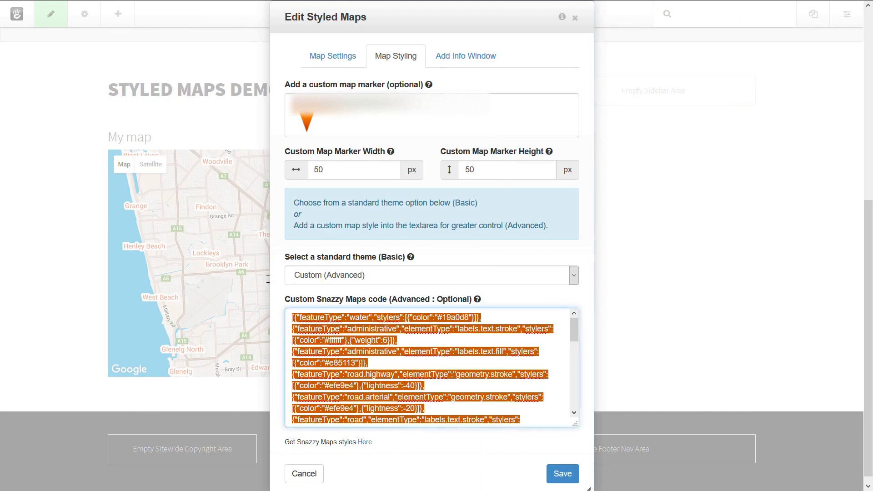
pyautogui.hotkey('ctrl', 'v')
pyautogui.moveTo(560, 419); pyautogui.dragTo(279, 247)
pyautogui.press('BackSpace')
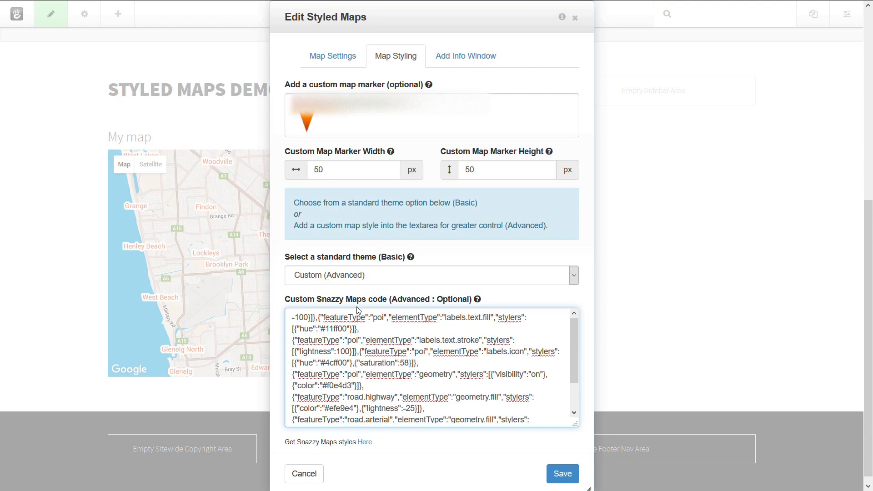
pyautogui.hotkey('ctrl', 'a')
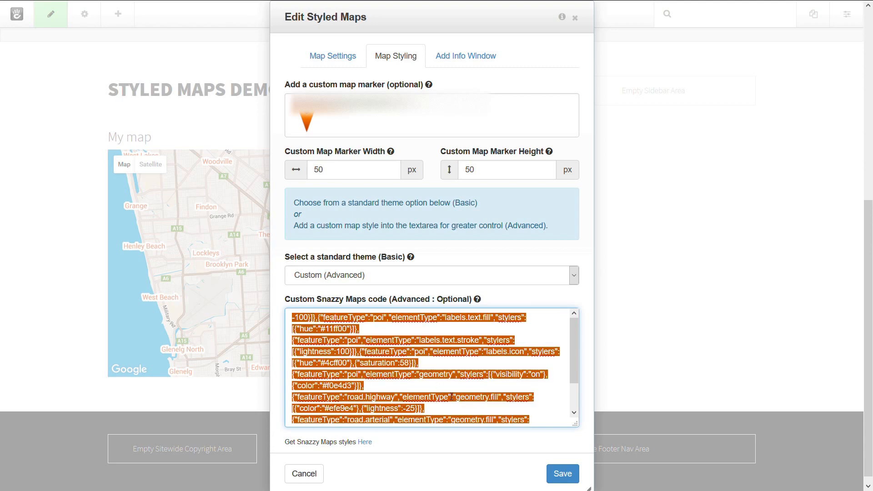
pyautogui.press('BackSpace')
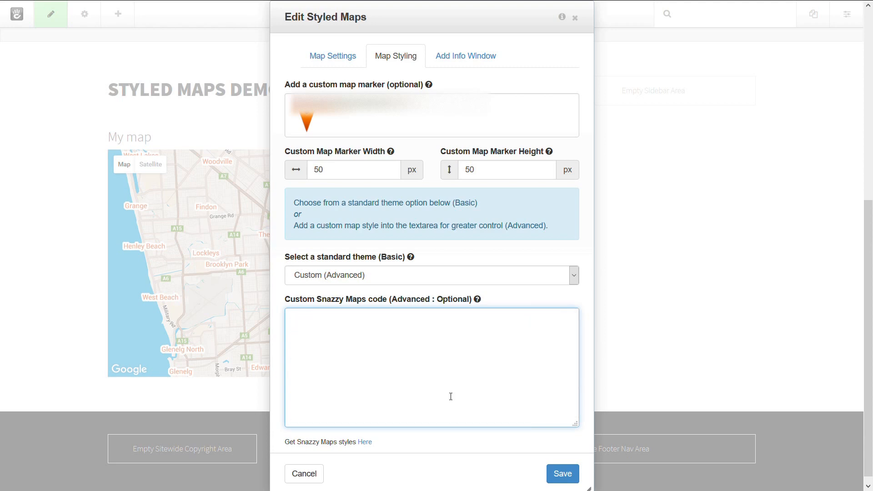
pyautogui.hotkey('ctrl', 'v')
pyautogui.click(561, 473)
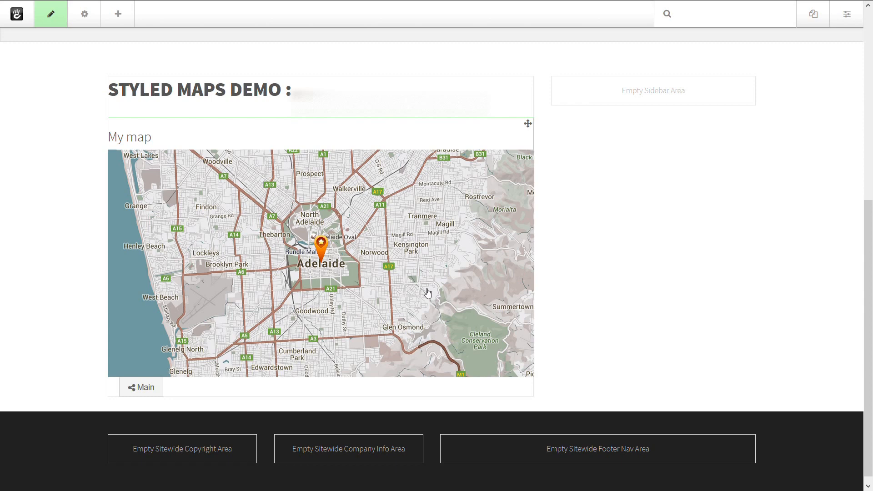
# - Open the map block's styling and switch the standard theme to Yellow, then back to Custom (Advanced)
pyautogui.click(407, 234)
pyautogui.click(390, 243)
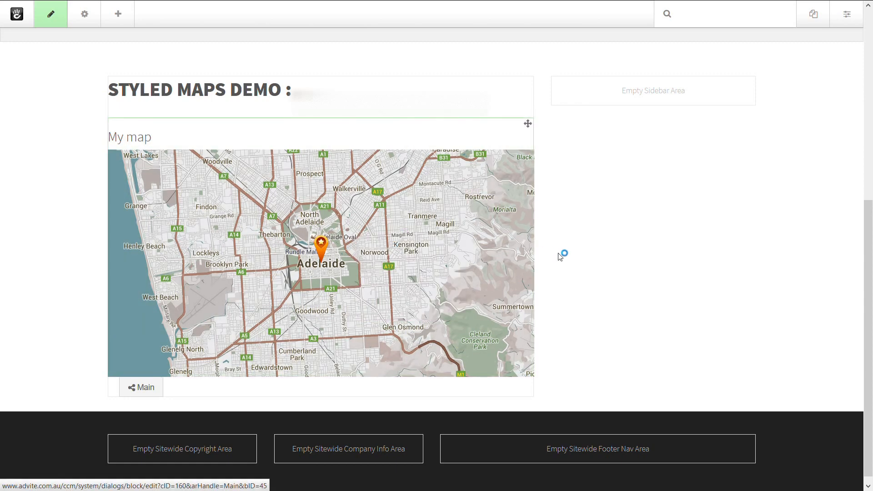
pyautogui.click(409, 56)
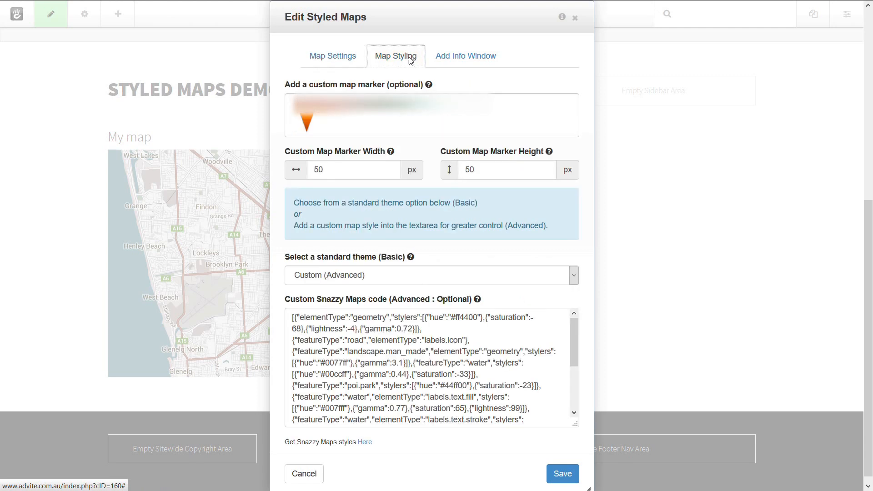
pyautogui.click(485, 362)
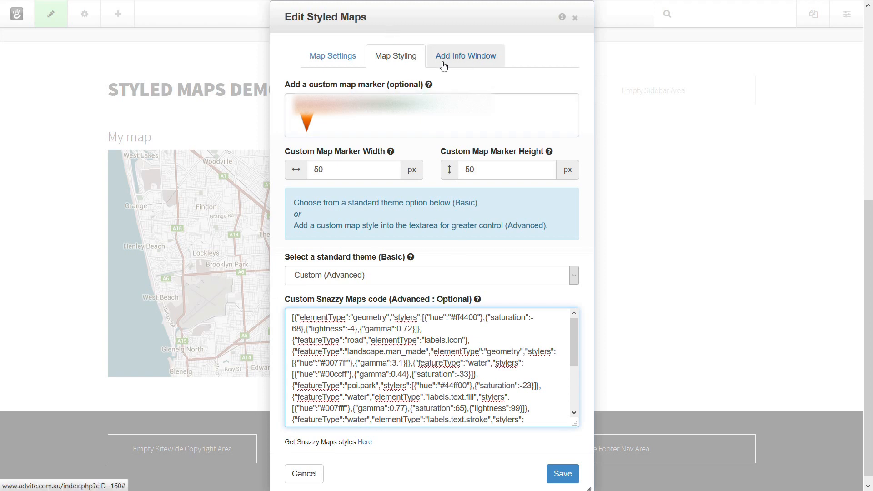
pyautogui.moveTo(577, 345)
pyautogui.mouseDown()
pyautogui.moveTo(575, 400)
pyautogui.moveTo(572, 332)
pyautogui.mouseUp()
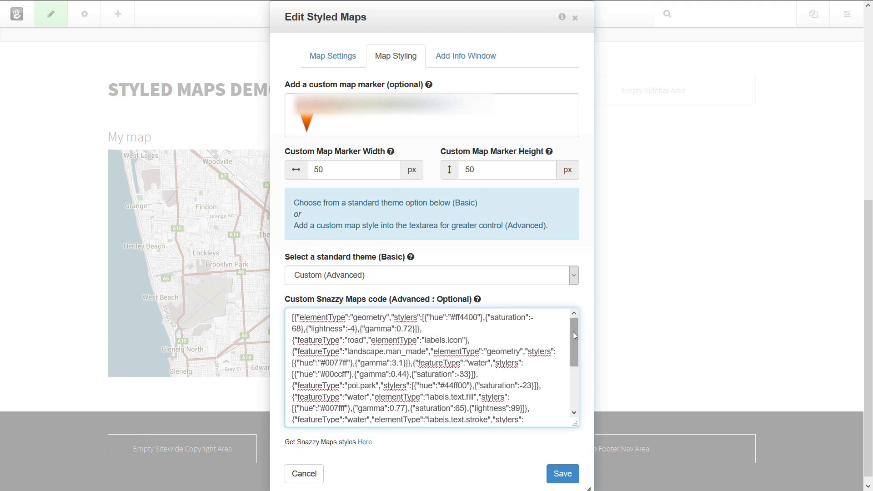
pyautogui.click(335, 281)
pyautogui.click(339, 306)
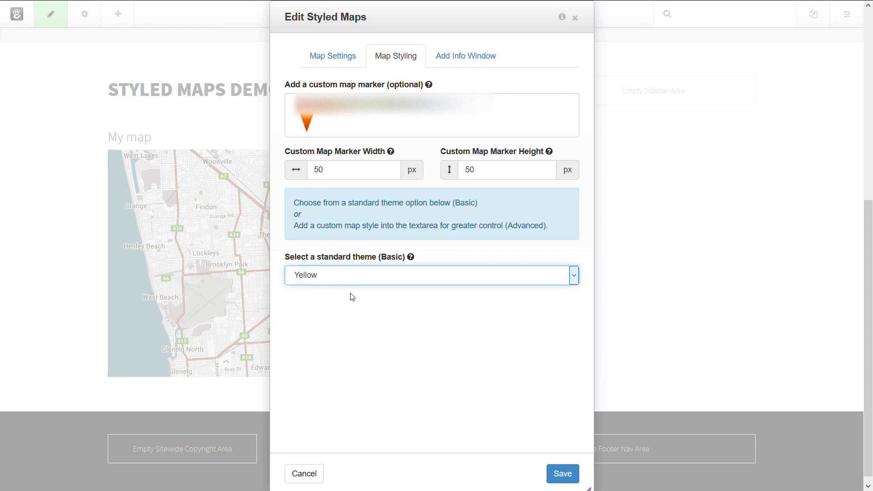
pyautogui.click(352, 273)
pyautogui.click(352, 376)
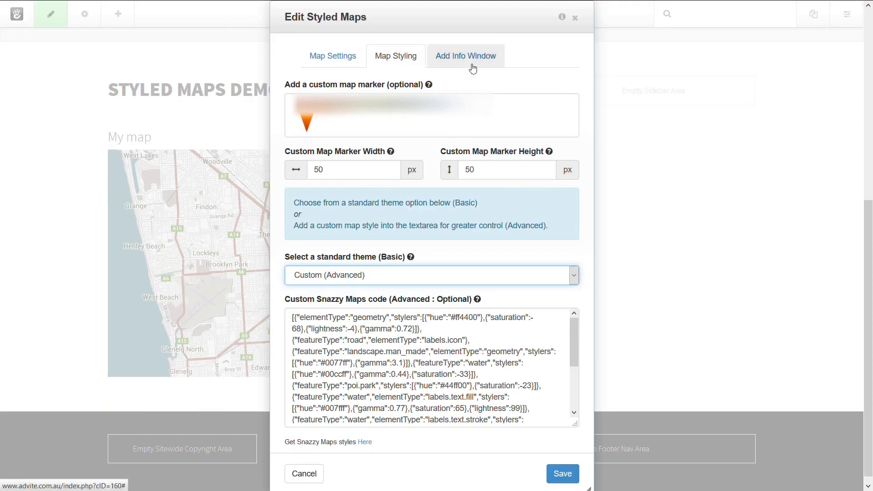
# - Add the popup info window content 'Info window' shown when the marker is clicked, and save the block
pyautogui.click(473, 68)
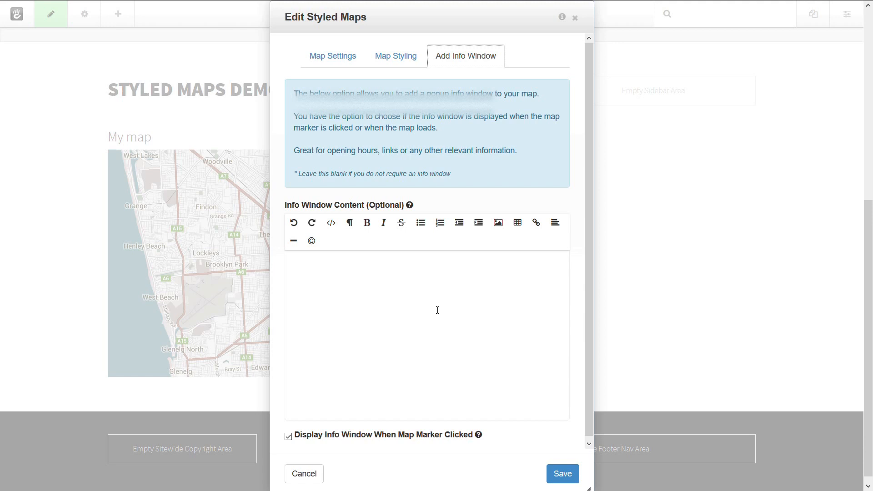
pyautogui.click(438, 310)
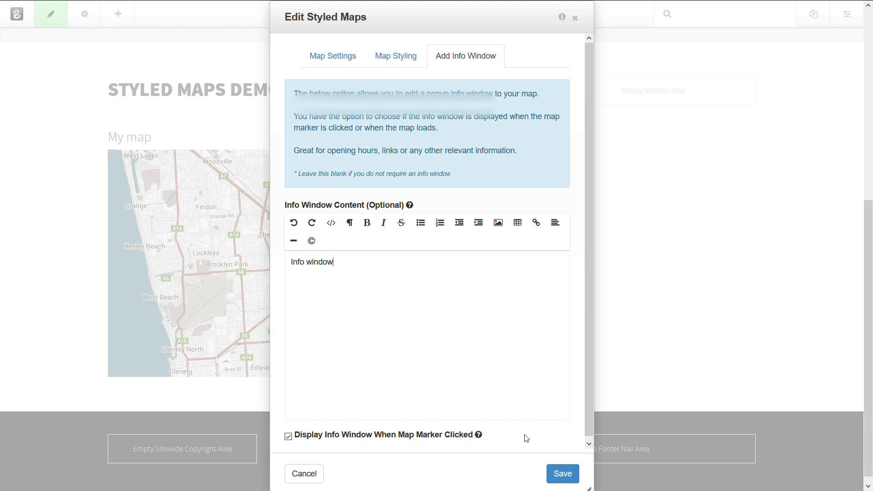
pyautogui.click(564, 476)
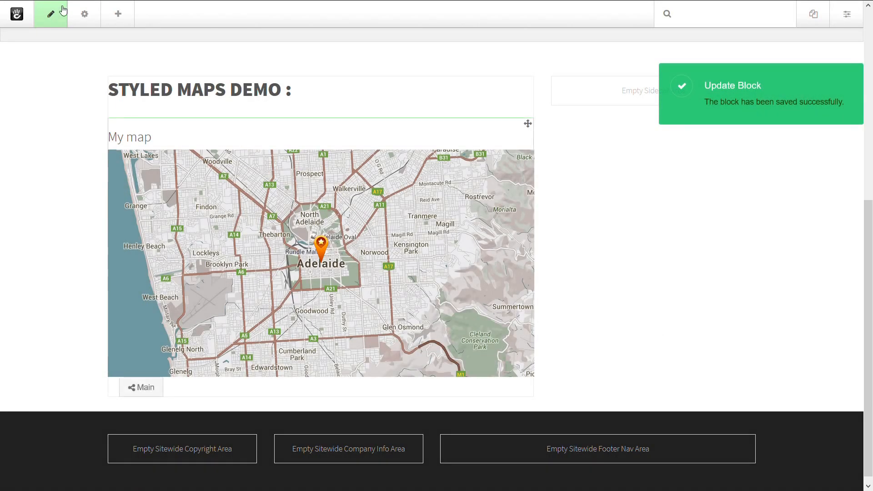
# - Leave edit mode and test the map's marker info window and the Satellite and Map views
pyautogui.click(51, 14)
pyautogui.click(89, 116)
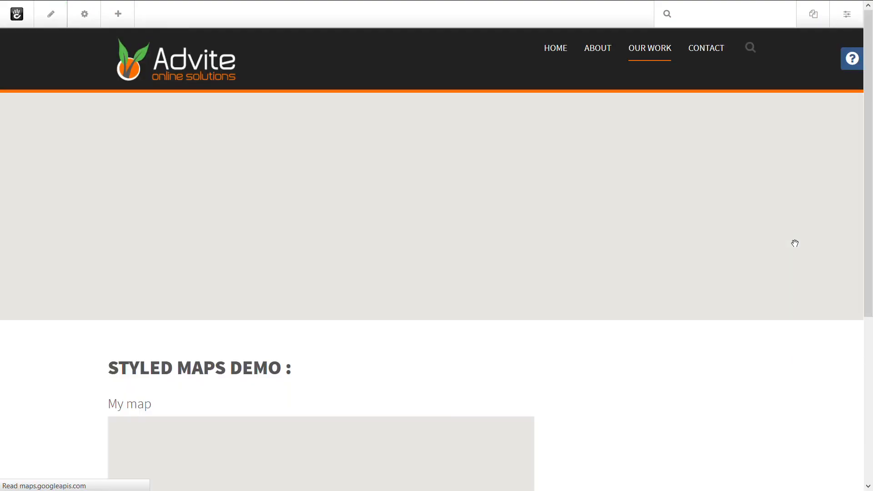
pyautogui.scroll(-4, 664, 357)
pyautogui.scroll(-1, 664, 354)
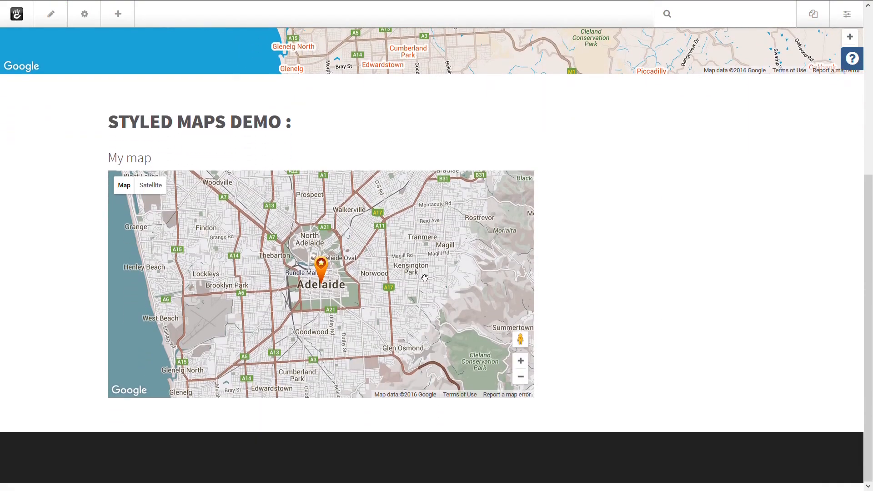
pyautogui.click(325, 266)
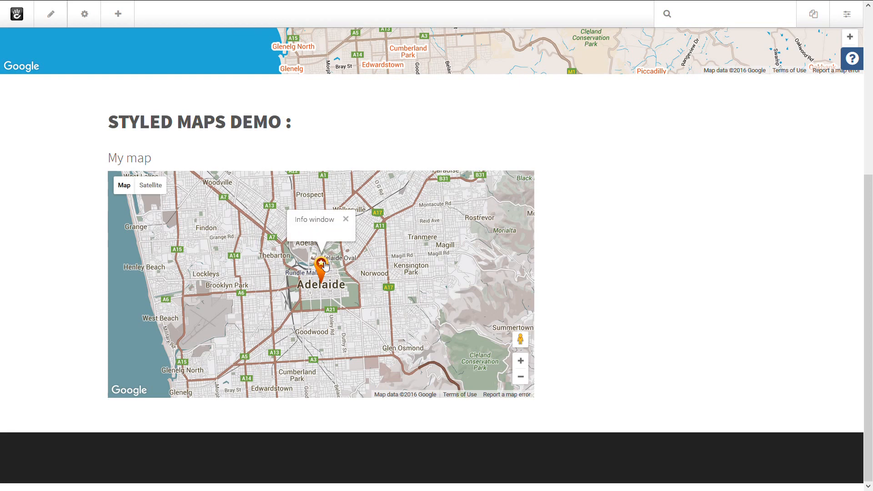
pyautogui.click(346, 221)
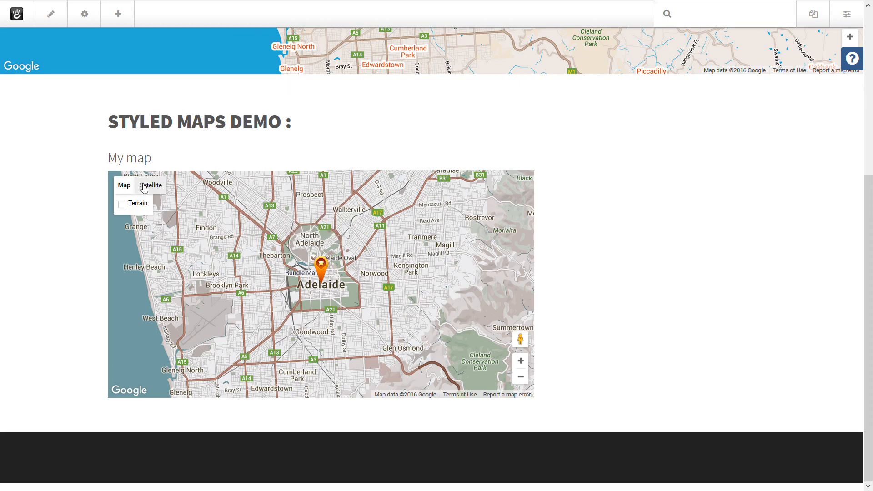
pyautogui.click(148, 186)
pyautogui.click(138, 205)
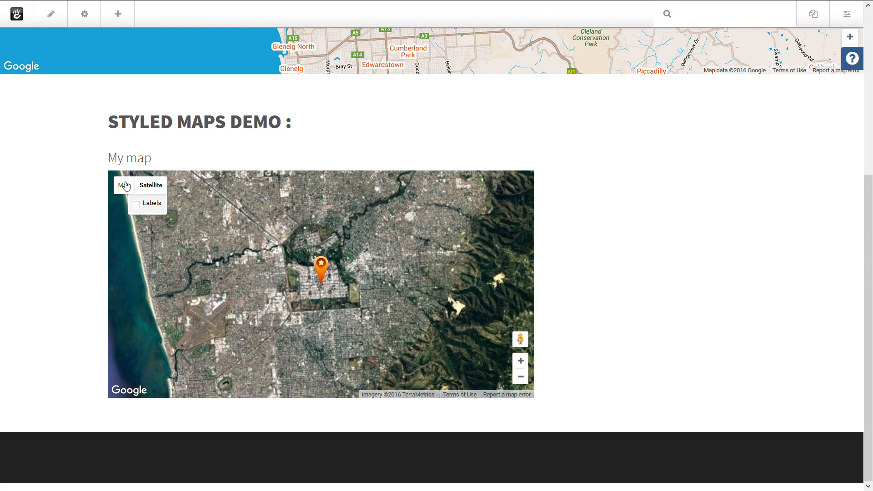
pyautogui.click(124, 186)
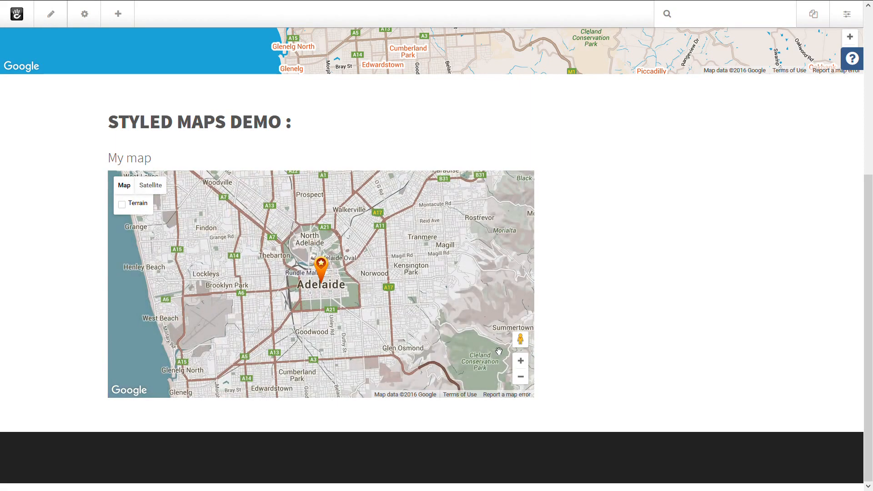
# - Drop into Street View near the marker, move along the street, and return to the map
pyautogui.moveTo(521, 340); pyautogui.dragTo(457, 294)
pyautogui.moveTo(322, 288); pyautogui.dragTo(308, 274)
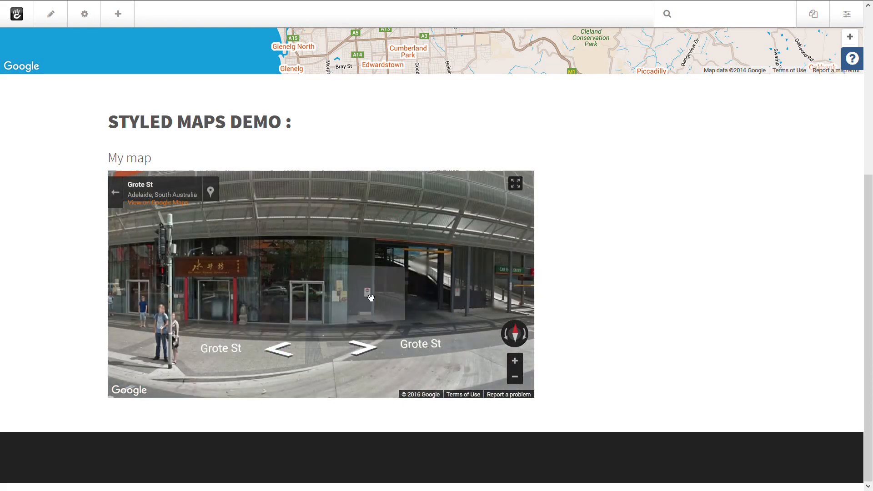
pyautogui.click(279, 349)
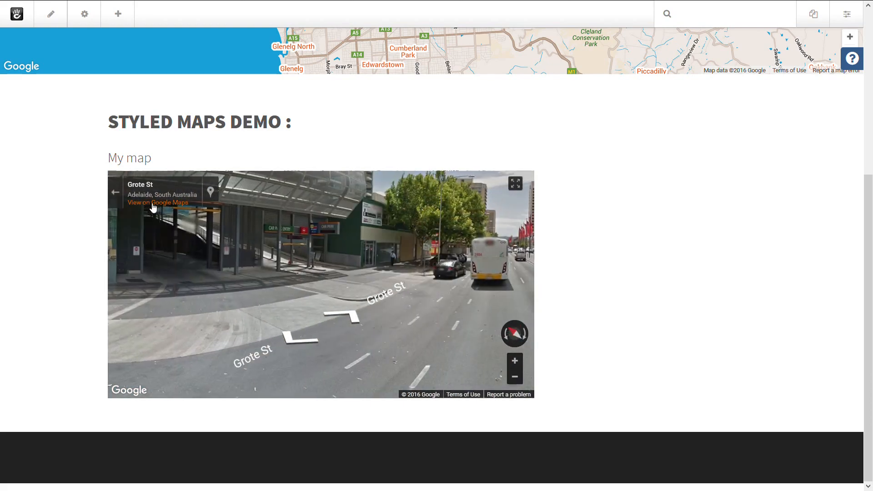
pyautogui.click(115, 192)
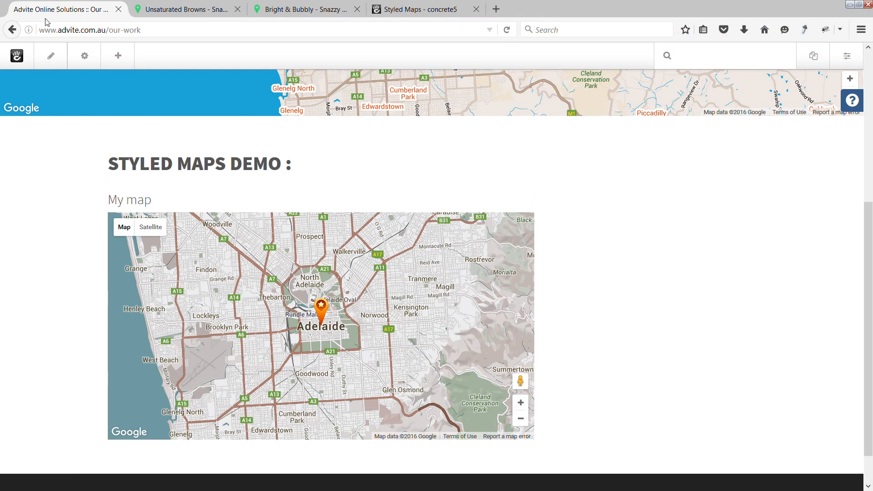
# - Reopen the map block's editor, review its Map Styling, Info Window and Map Settings tabs, and close it
pyautogui.click(51, 14)
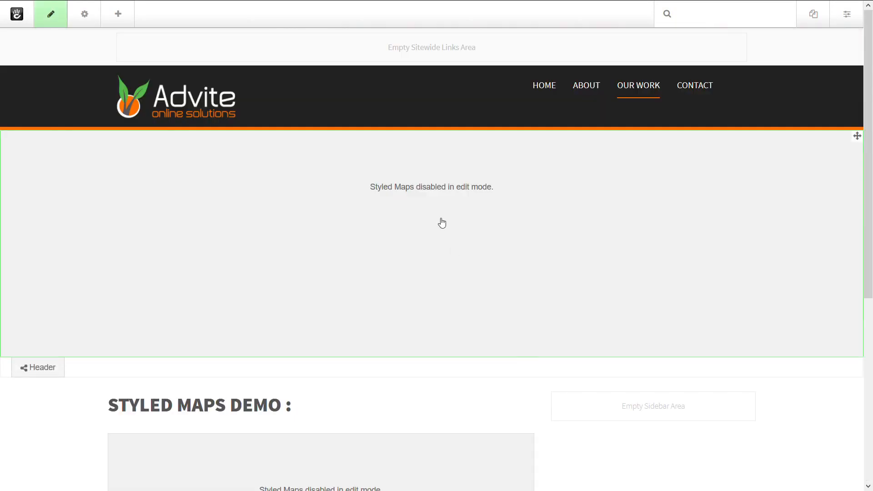
pyautogui.scroll(-5, 569, 362)
pyautogui.click(335, 271)
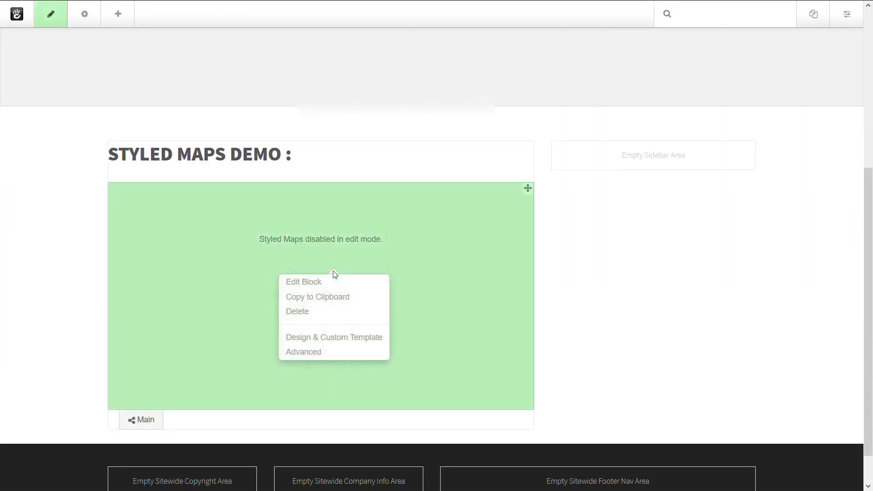
pyautogui.click(304, 282)
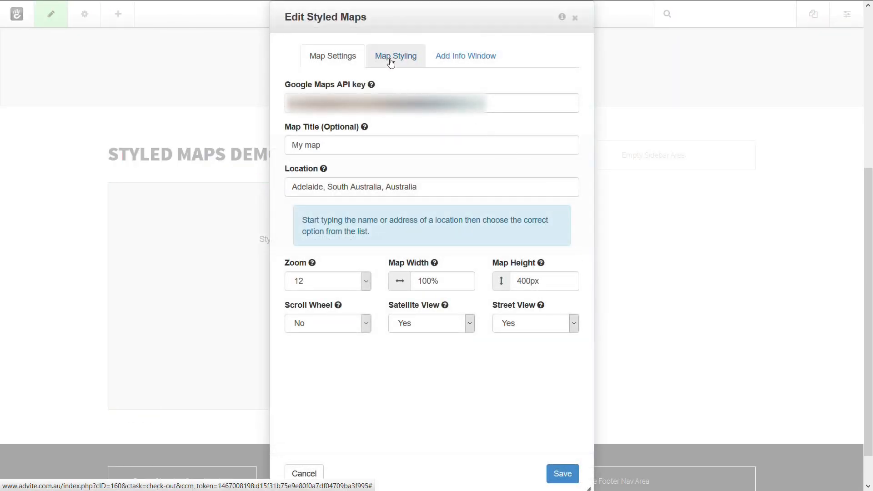
pyautogui.click(391, 58)
pyautogui.click(457, 56)
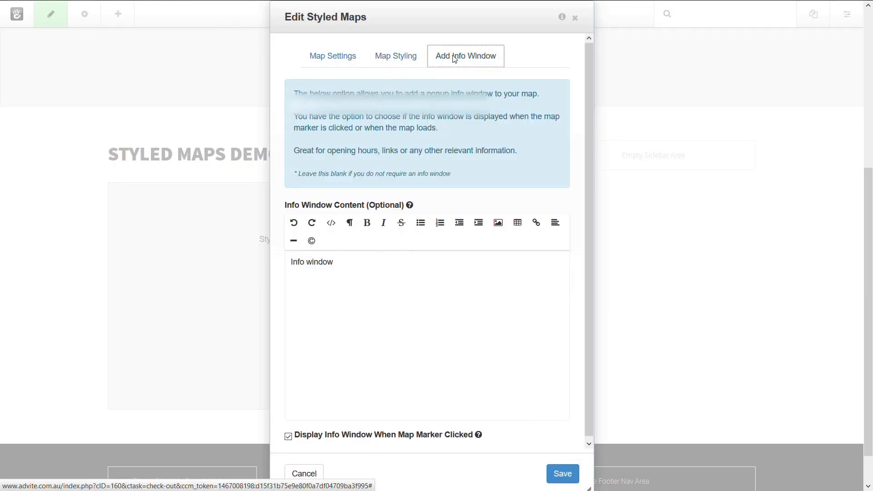
pyautogui.click(409, 53)
pyautogui.click(335, 59)
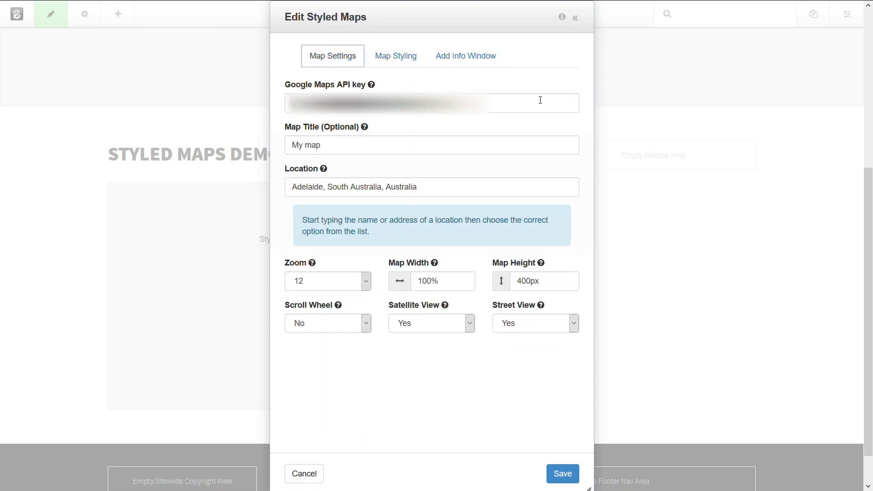
pyautogui.moveTo(375, 86)
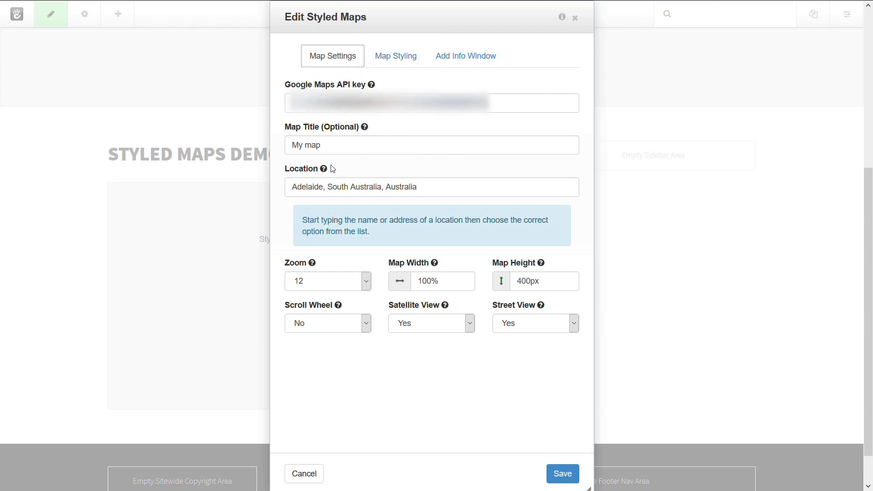
pyautogui.moveTo(326, 169)
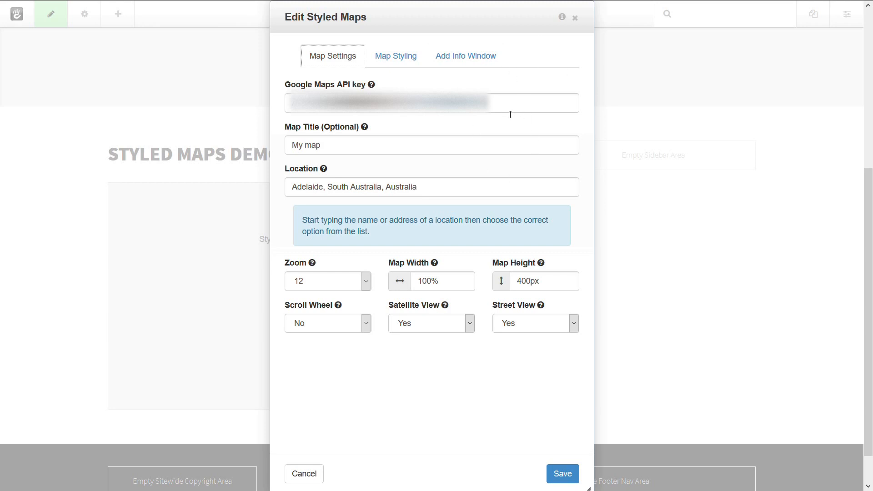
pyautogui.click(575, 18)
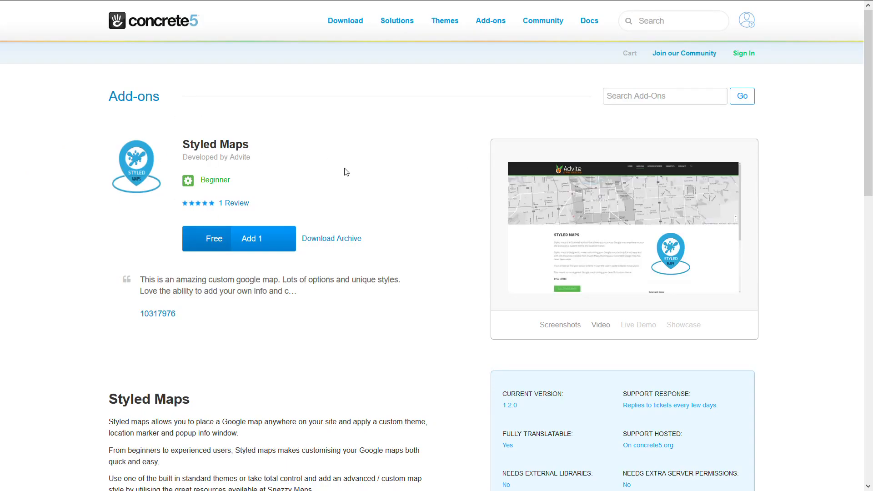
# - Open the Styled Maps add-on's 'Get a Google Maps API key' documentation and read through its steps
pyautogui.scroll(-8, 385, 199)
pyautogui.scroll(-4, 386, 198)
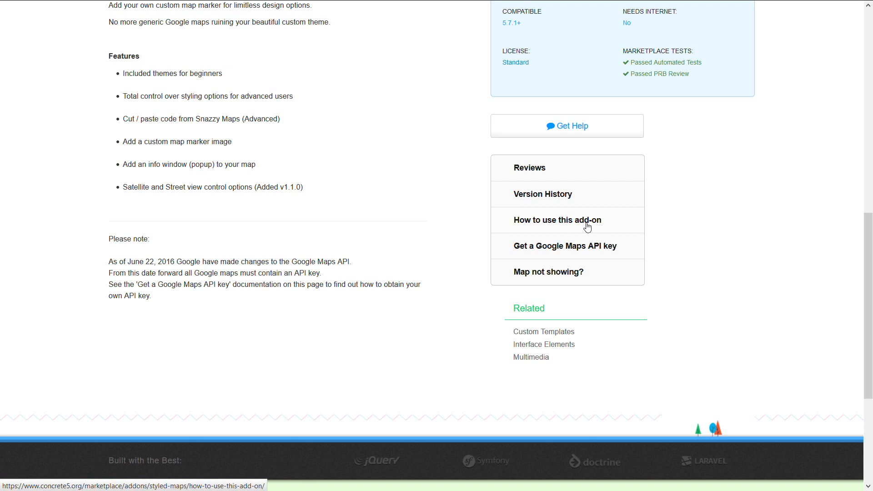
pyautogui.click(542, 250)
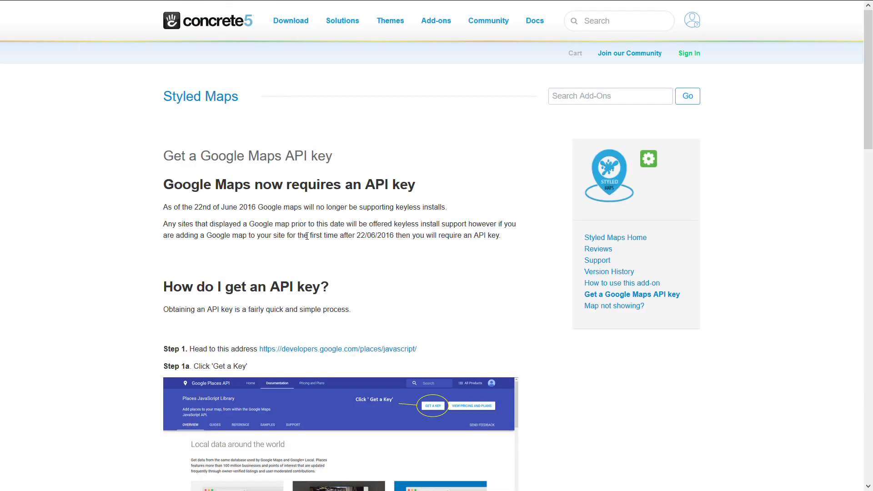
pyautogui.scroll(-10, 101, 276)
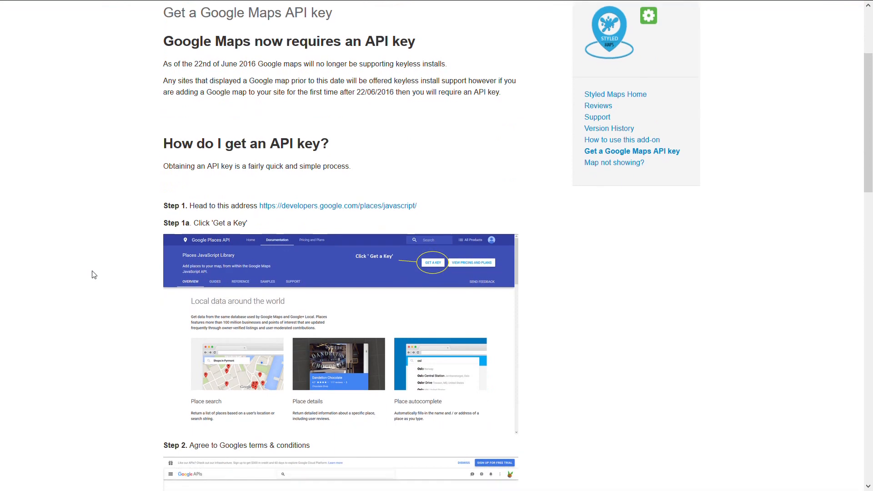
pyautogui.scroll(-8, 100, 268)
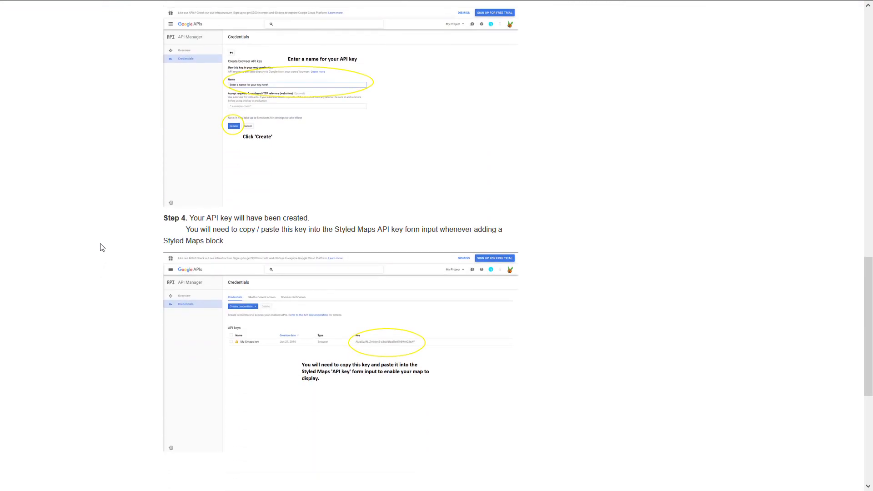
pyautogui.scroll(17, 102, 247)
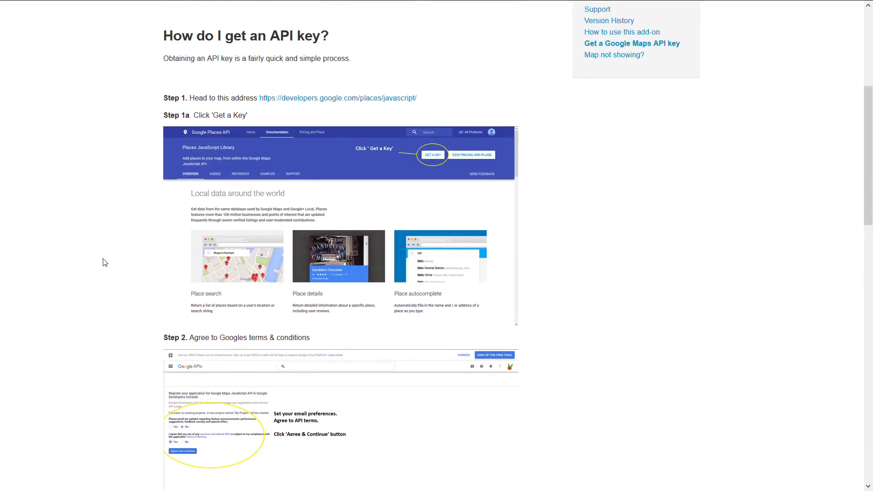
pyautogui.scroll(3, 317, 128)
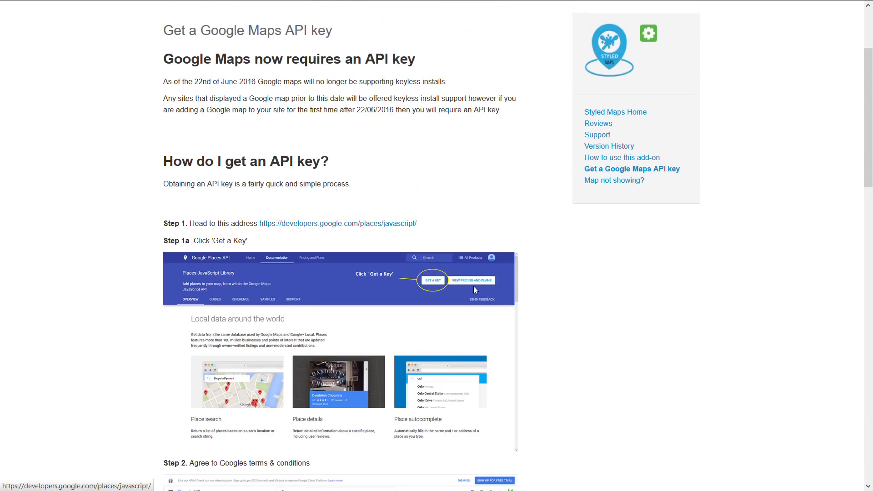
pyautogui.scroll(-7, 545, 312)
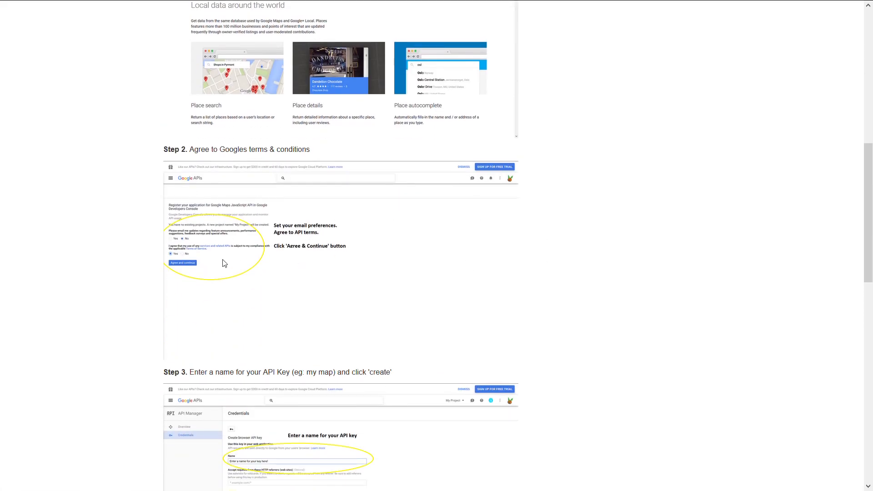
pyautogui.scroll(-1, 433, 263)
pyautogui.scroll(-4, 450, 261)
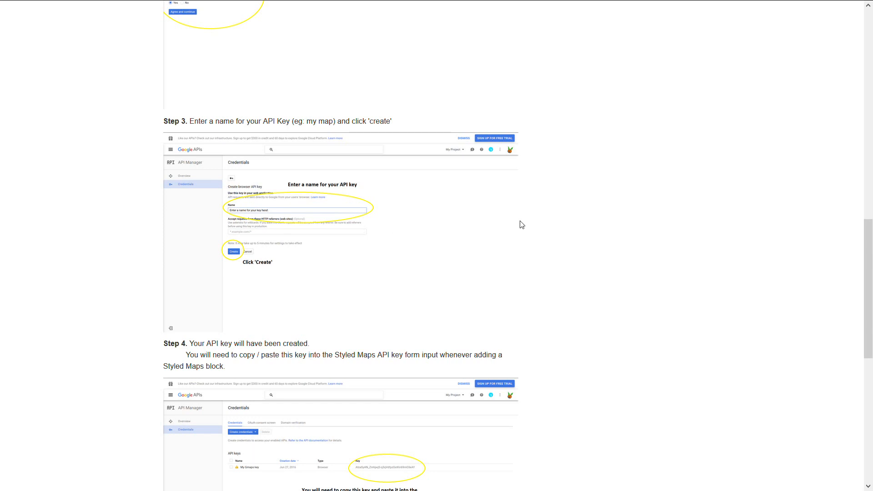
pyautogui.scroll(-4, 522, 225)
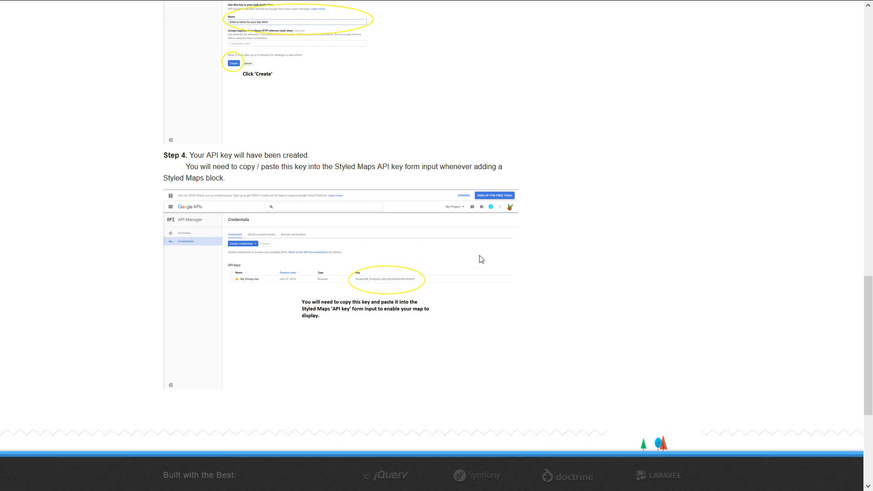
pyautogui.scroll(-3, 626, 282)
pyautogui.scroll(20, 623, 284)
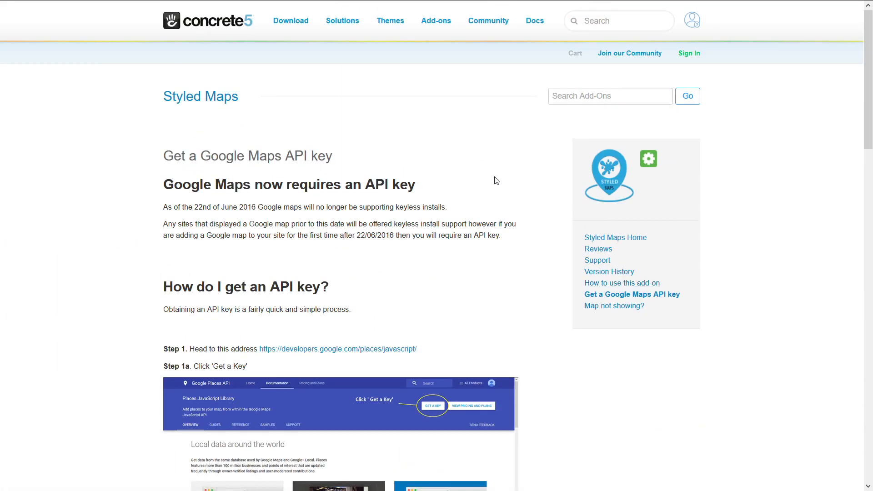
# - Return to the Styled Maps add-on page and look over its details
pyautogui.click(191, 103)
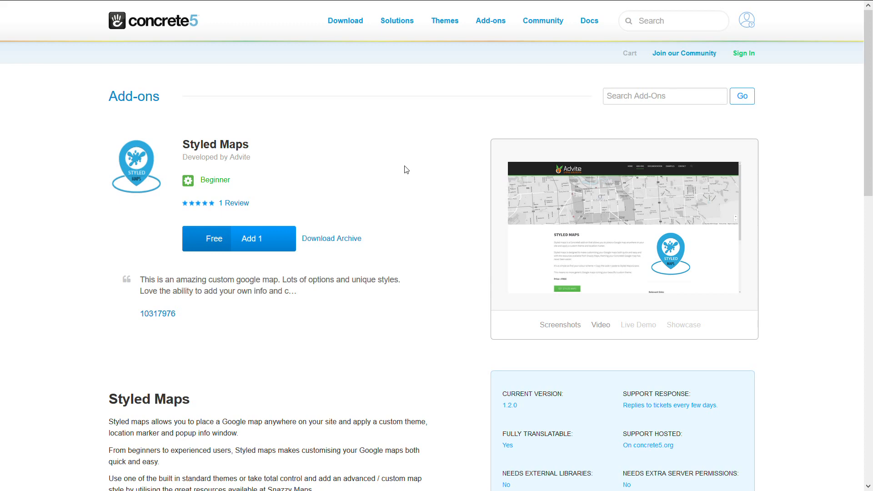
pyautogui.scroll(-5, 414, 177)
pyautogui.scroll(5, 413, 177)
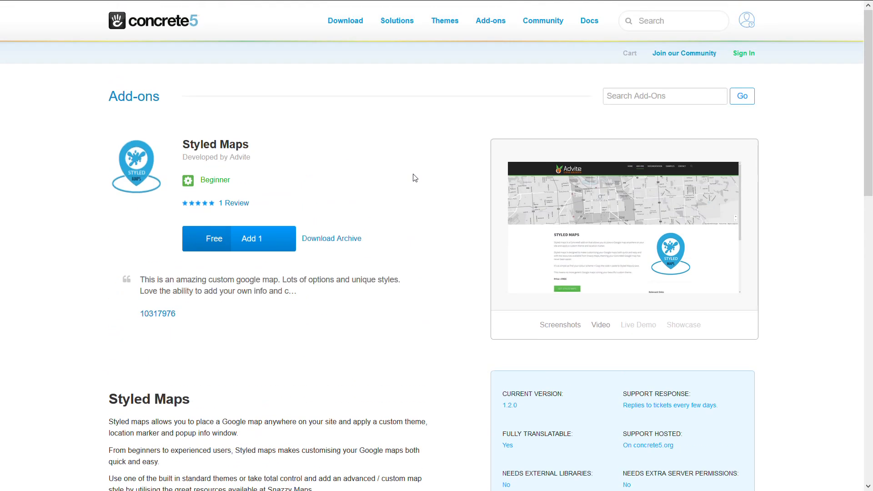